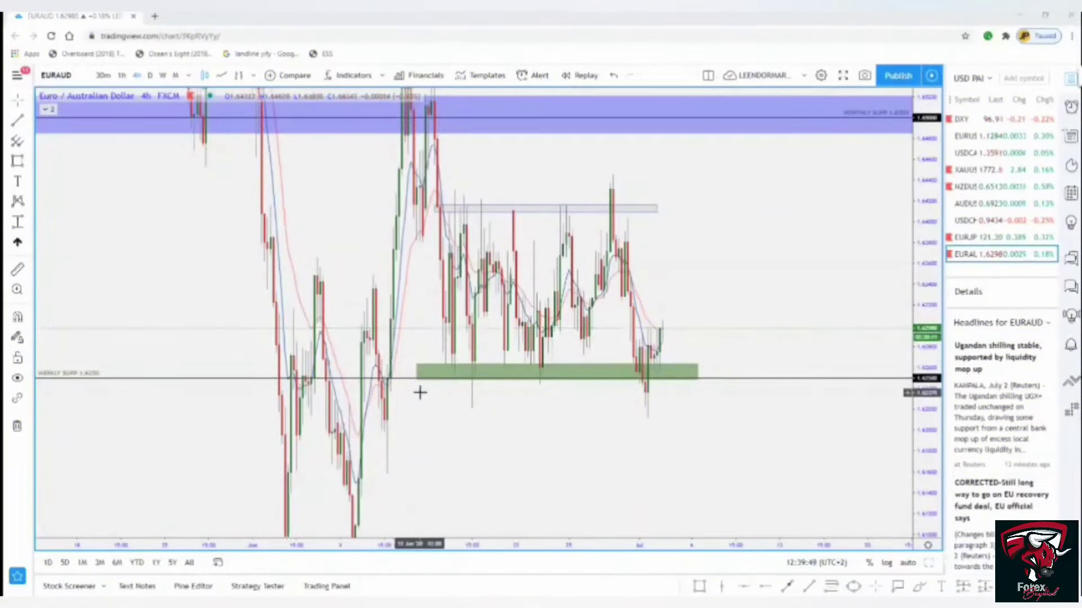
pyautogui.scroll(7, 394, 331)
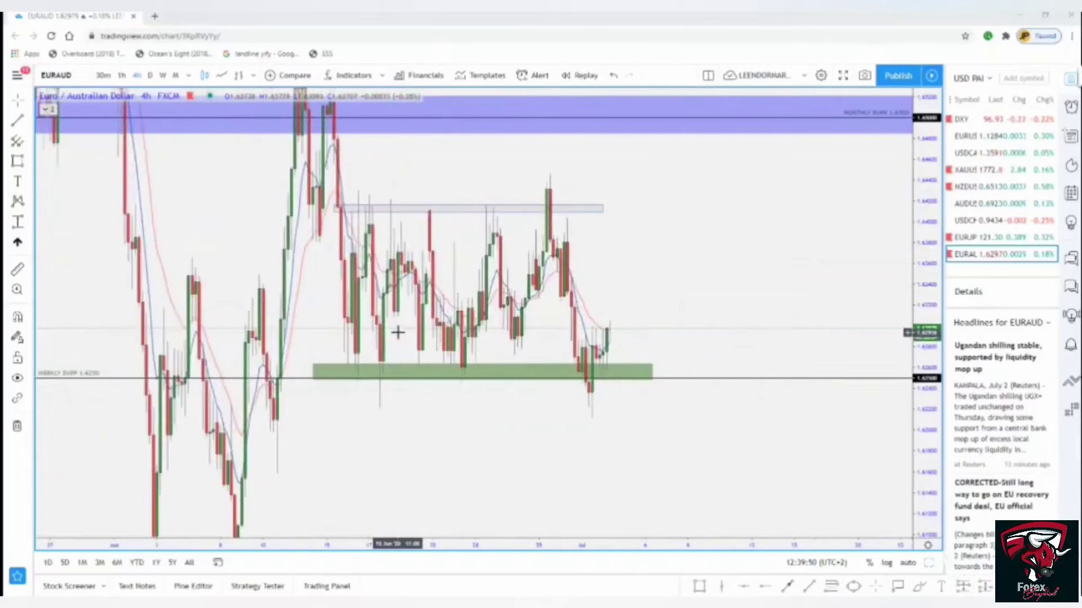
pyautogui.scroll(-3, 379, 327)
pyautogui.scroll(-1, 366, 325)
pyautogui.moveTo(454, 248); pyautogui.dragTo(598, 293)
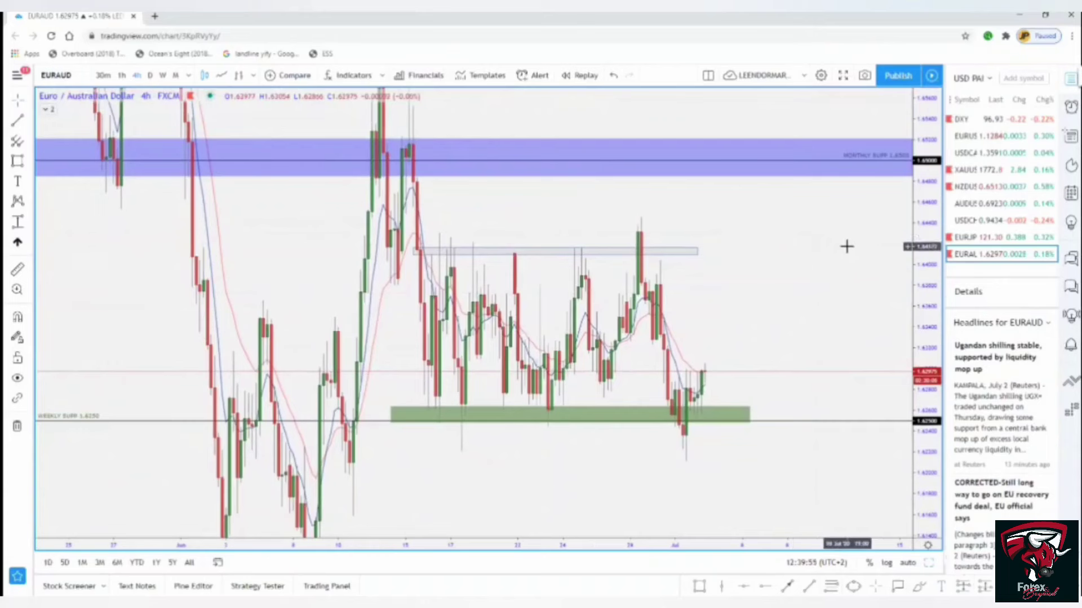
# - Open the DXY chart and delete the curved arrow, the short horizontal ray below 97.50 and both green range lines
pyautogui.click(970, 119)
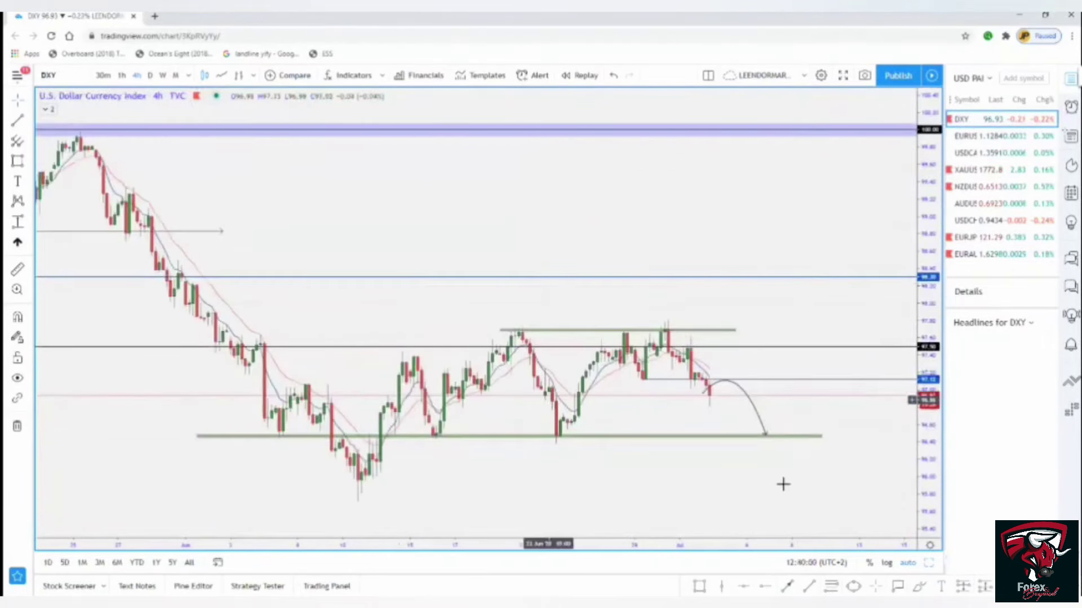
pyautogui.click(755, 411)
pyautogui.press('Delete')
pyautogui.click(714, 381)
pyautogui.press('Delete')
pyautogui.click(698, 330)
pyautogui.press('Delete')
pyautogui.click(665, 438)
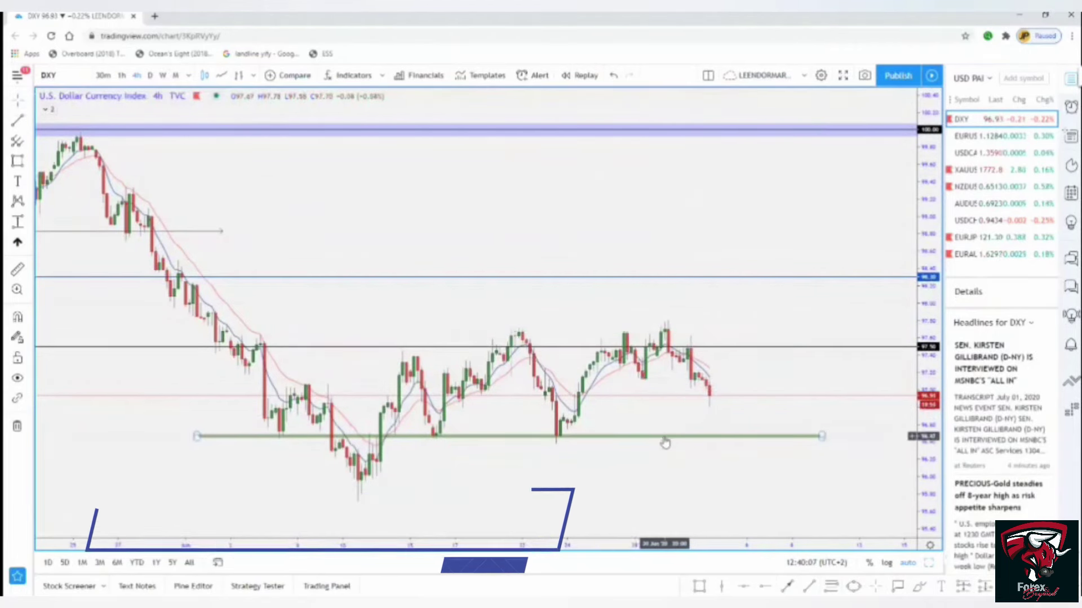
pyautogui.press('Delete')
# - Switch the DXY chart to the daily timeframe and compress its price scale to take in the 95.00 to 102.50 levels
pyautogui.scroll(-5, 603, 437)
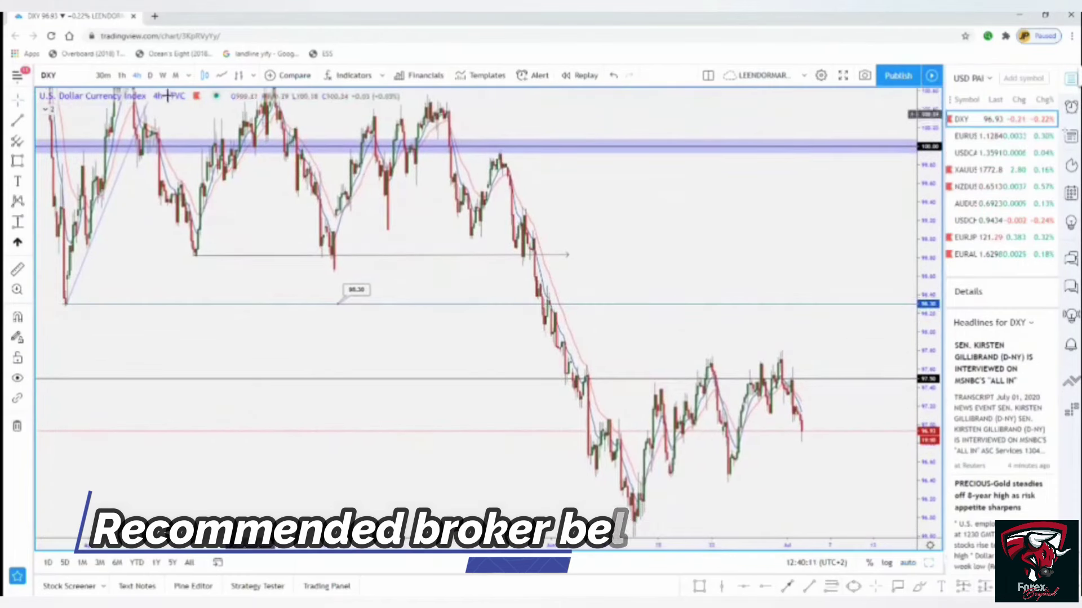
pyautogui.click(150, 74)
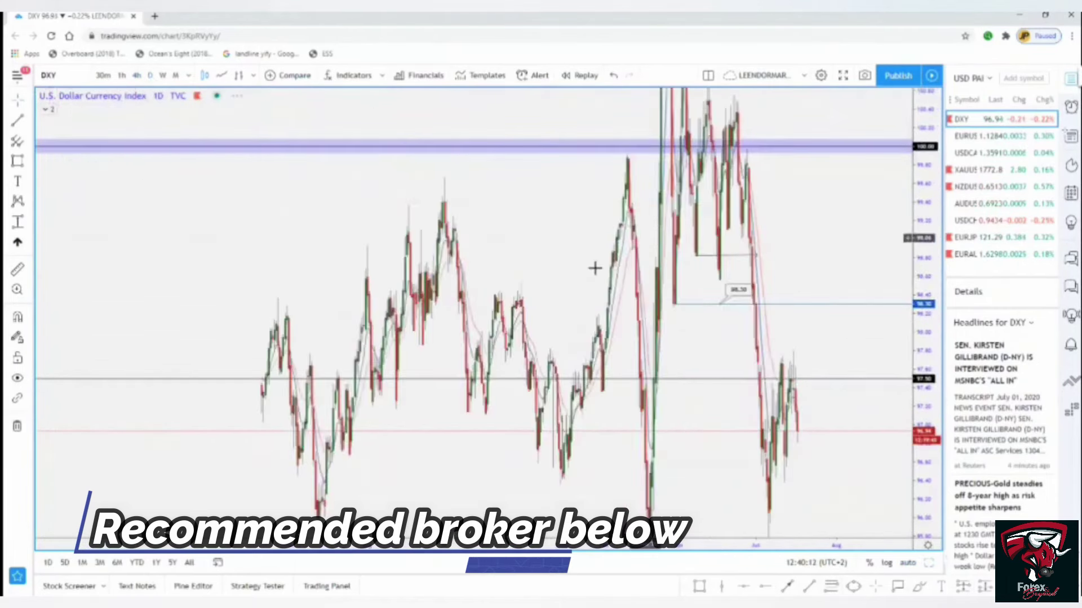
pyautogui.scroll(8, 767, 372)
pyautogui.moveTo(936, 253); pyautogui.dragTo(936, 419)
pyautogui.moveTo(781, 423); pyautogui.dragTo(801, 442)
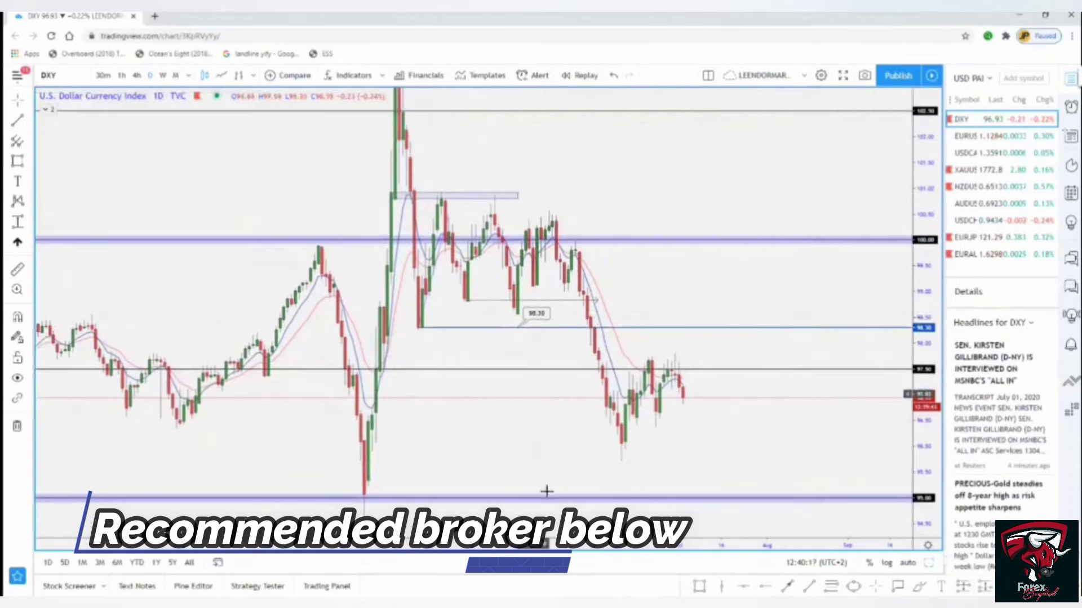
pyautogui.moveTo(564, 433); pyautogui.dragTo(674, 431)
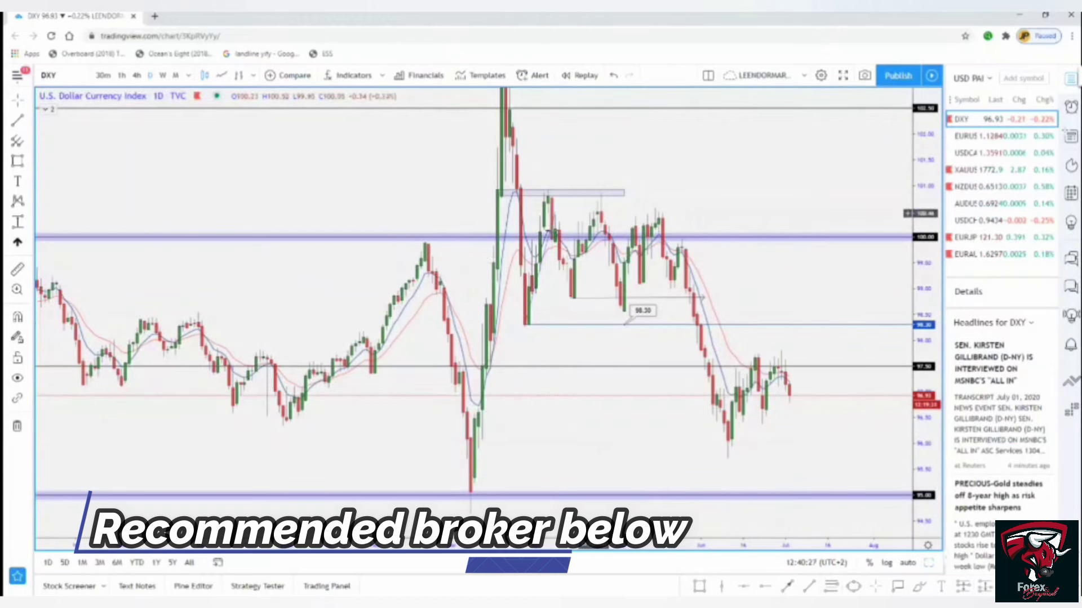
pyautogui.moveTo(639, 244); pyautogui.dragTo(552, 257)
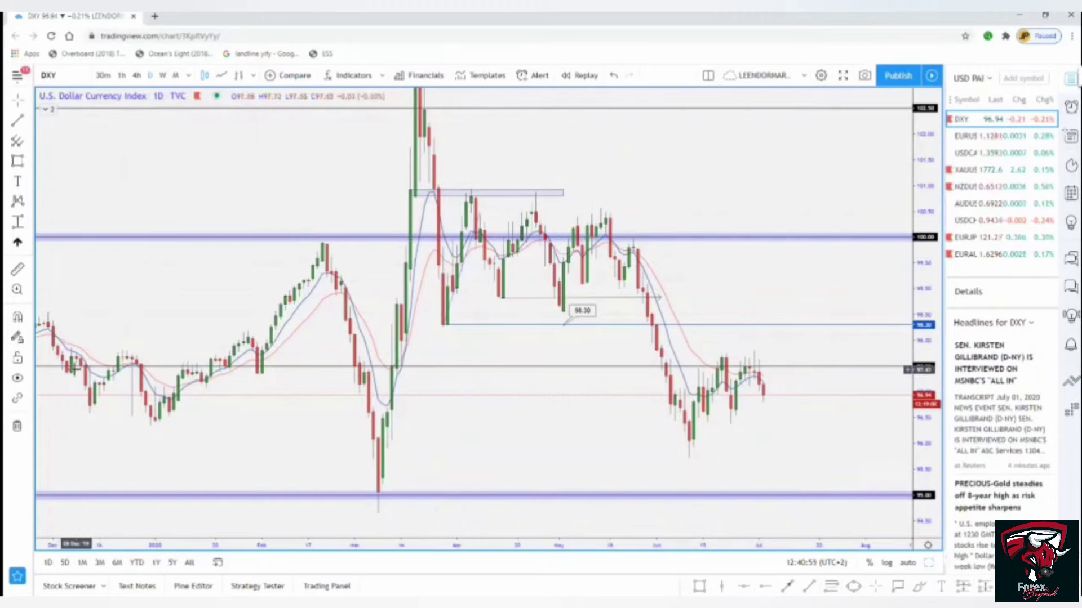
pyautogui.scroll(2, 384, 324)
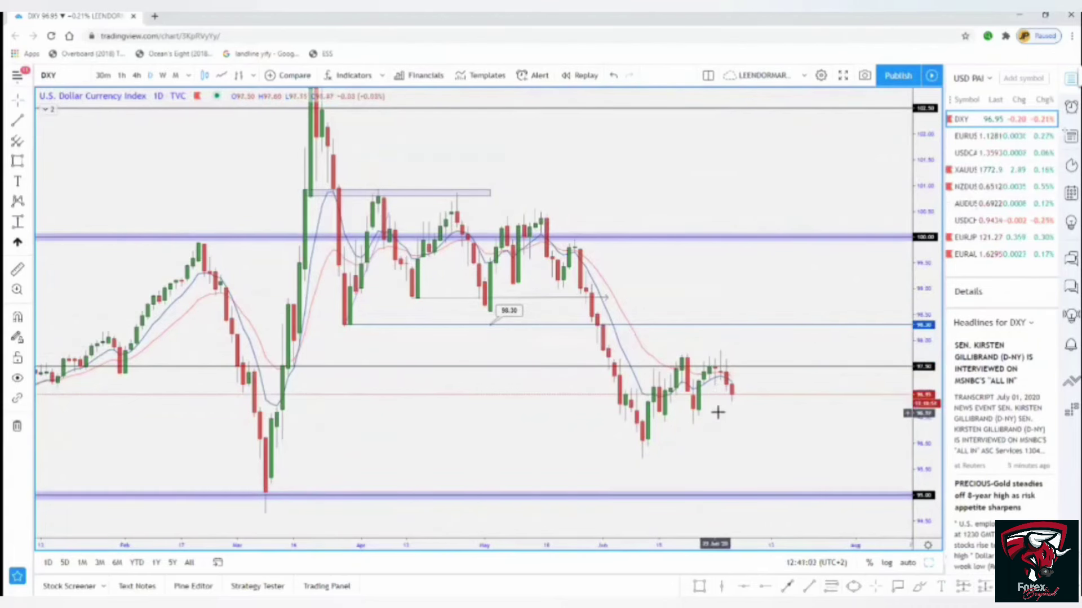
# - Compare the EURUSD daily chart with the DXY daily chart by alternating between the two
pyautogui.click(968, 139)
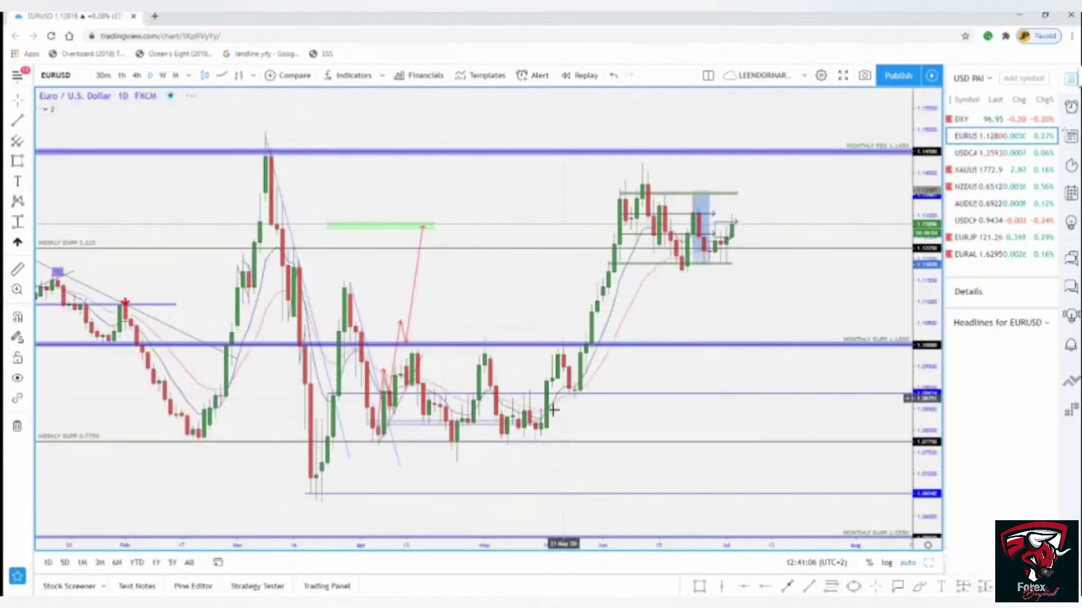
pyautogui.scroll(-2, 524, 413)
pyautogui.scroll(2, 476, 406)
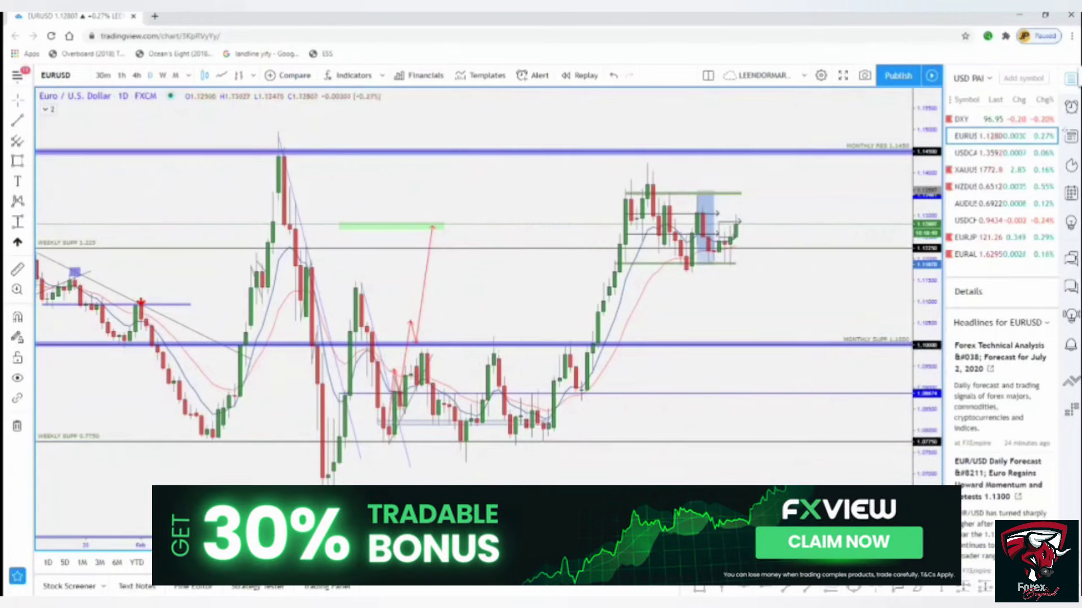
pyautogui.click(970, 120)
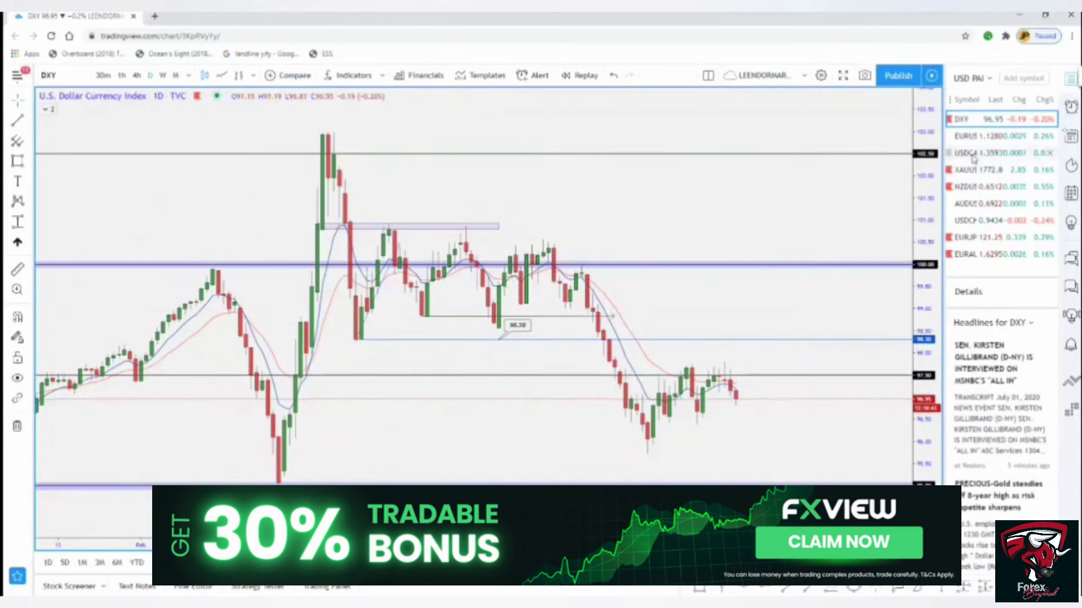
pyautogui.click(972, 138)
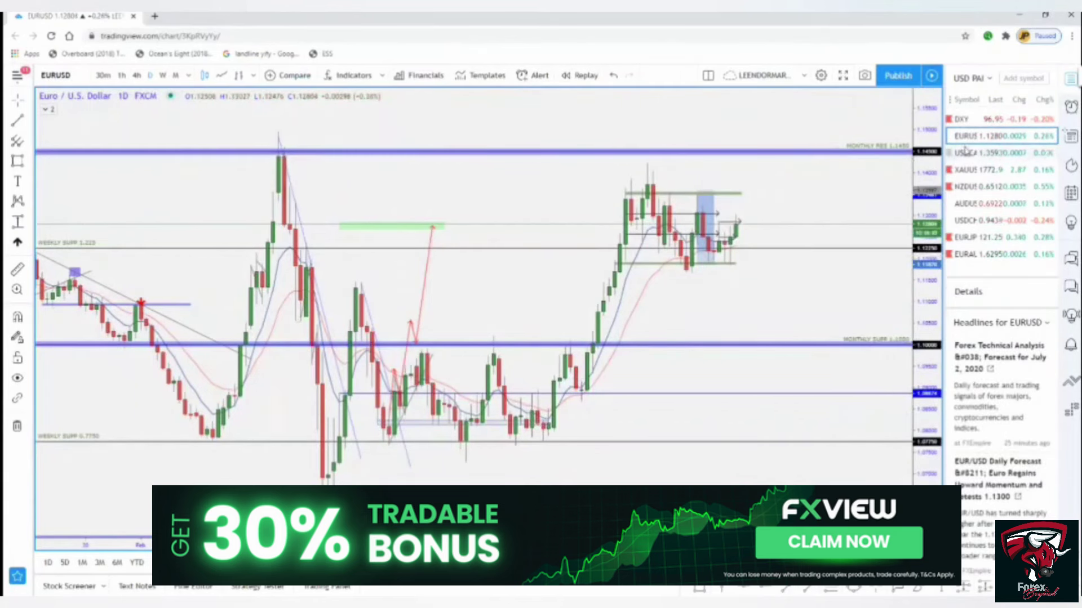
pyautogui.click(972, 118)
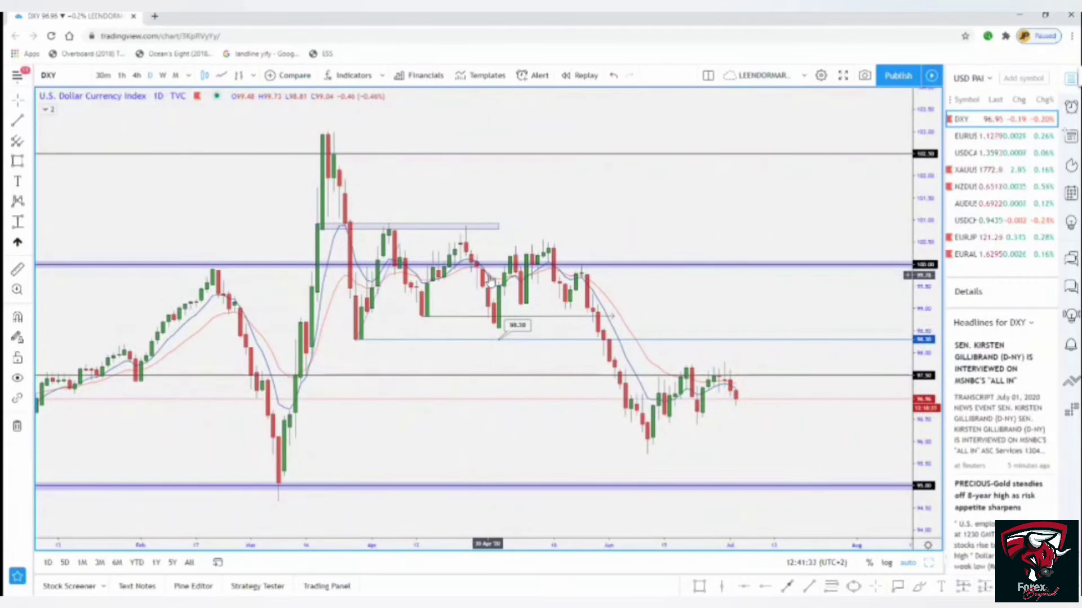
# - Compare the USDCAD and EURUSD daily charts with the DXY daily chart, finishing on DXY
pyautogui.click(961, 153)
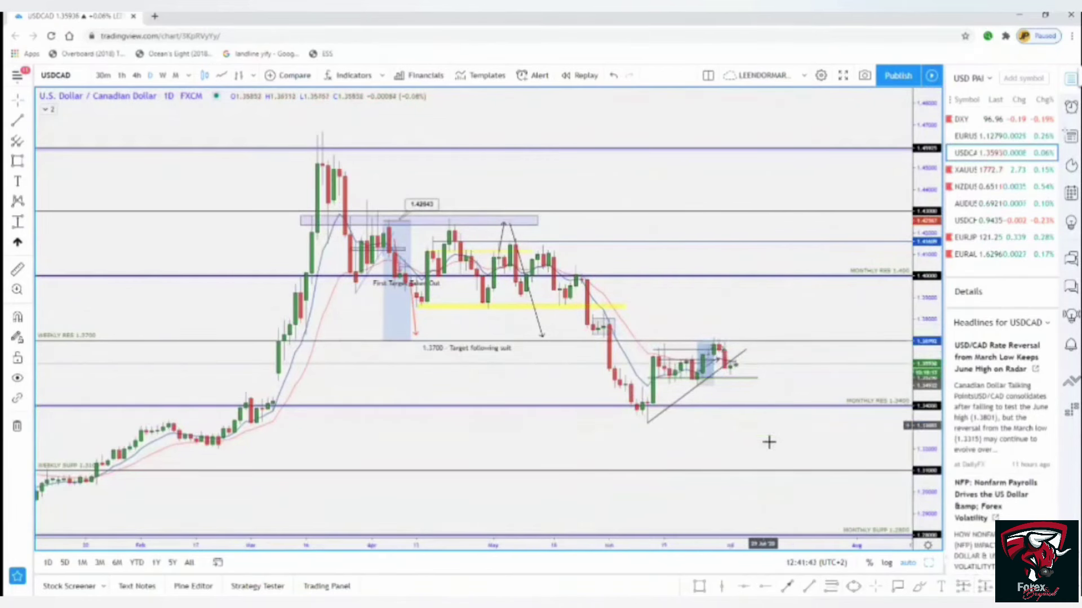
pyautogui.click(960, 118)
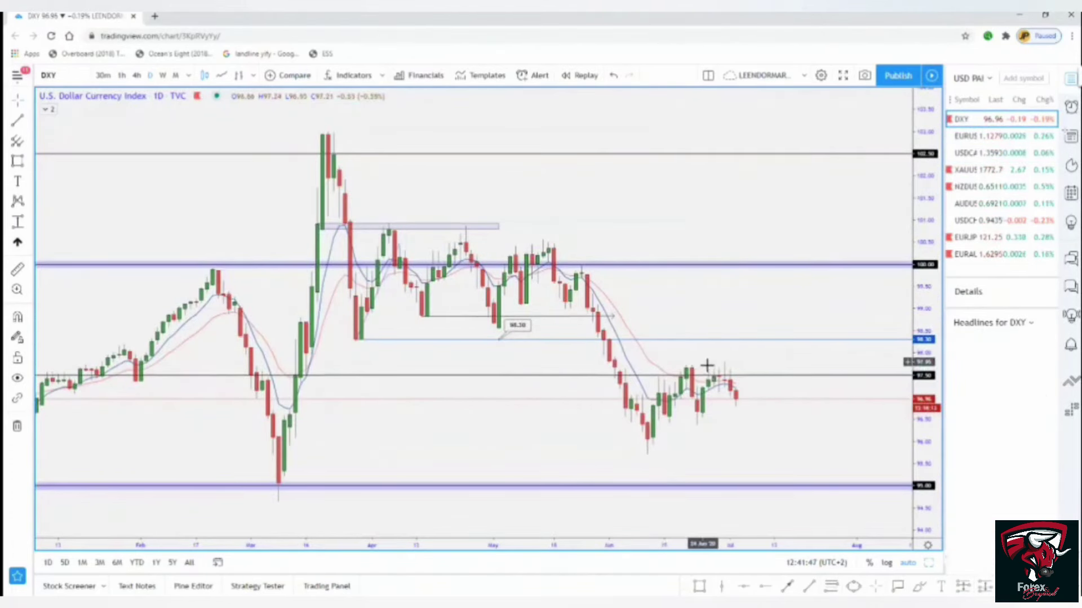
pyautogui.click(976, 158)
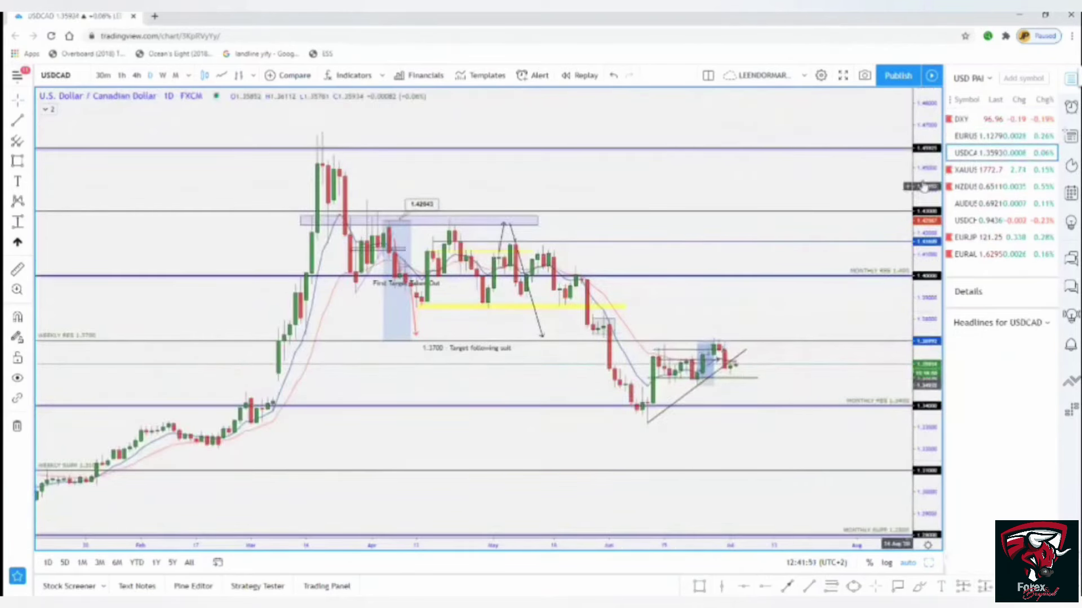
pyautogui.click(961, 141)
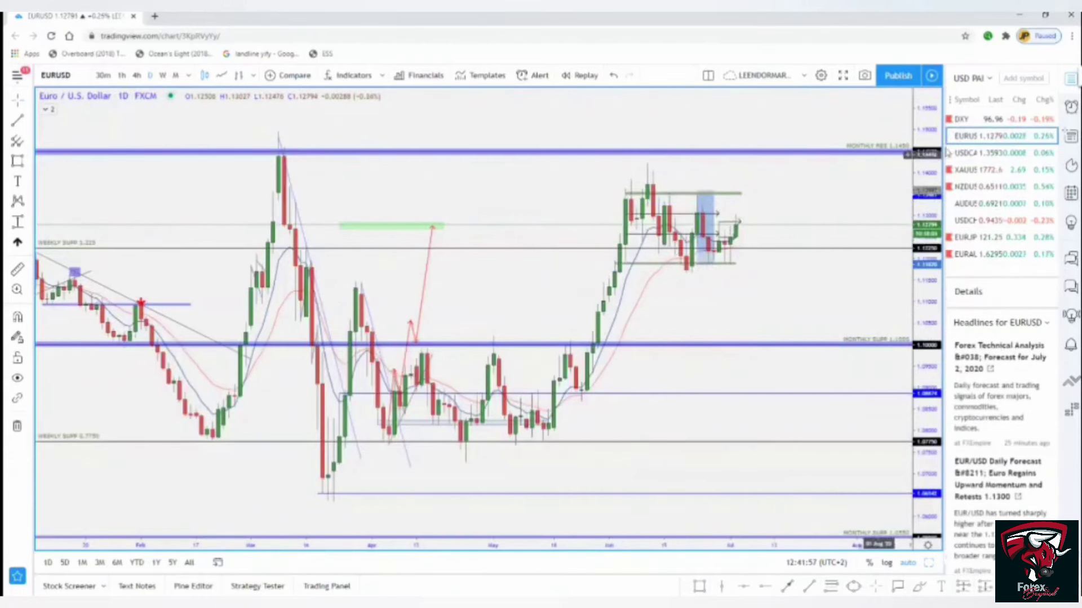
pyautogui.click(964, 119)
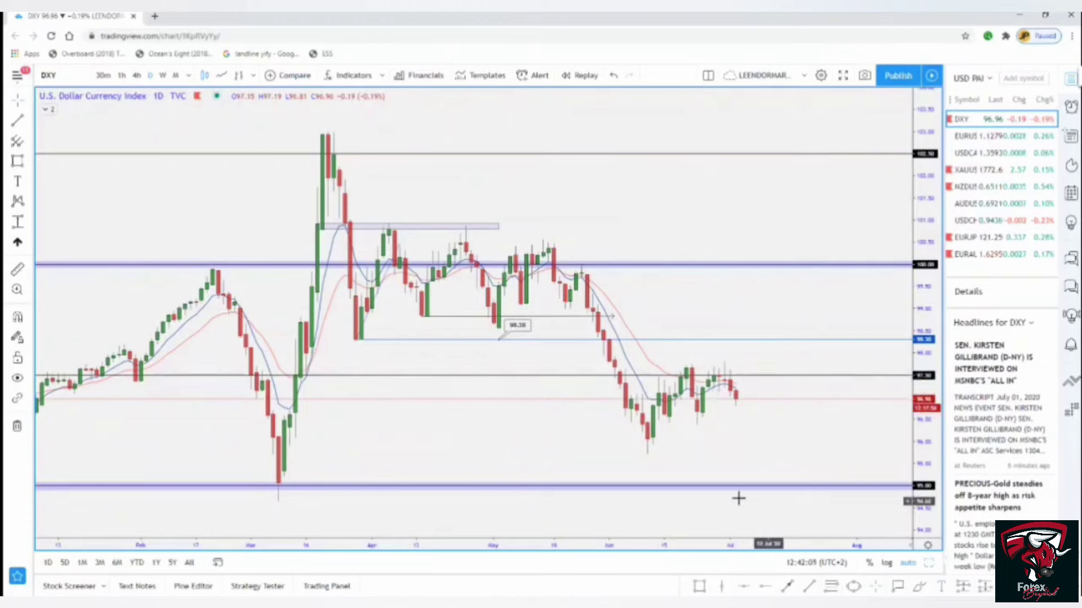
# - Show the DXY daily chart full screen around the June to July candles and reposition the floating drawing toolbar
pyautogui.moveTo(770, 478); pyautogui.dragTo(835, 455)
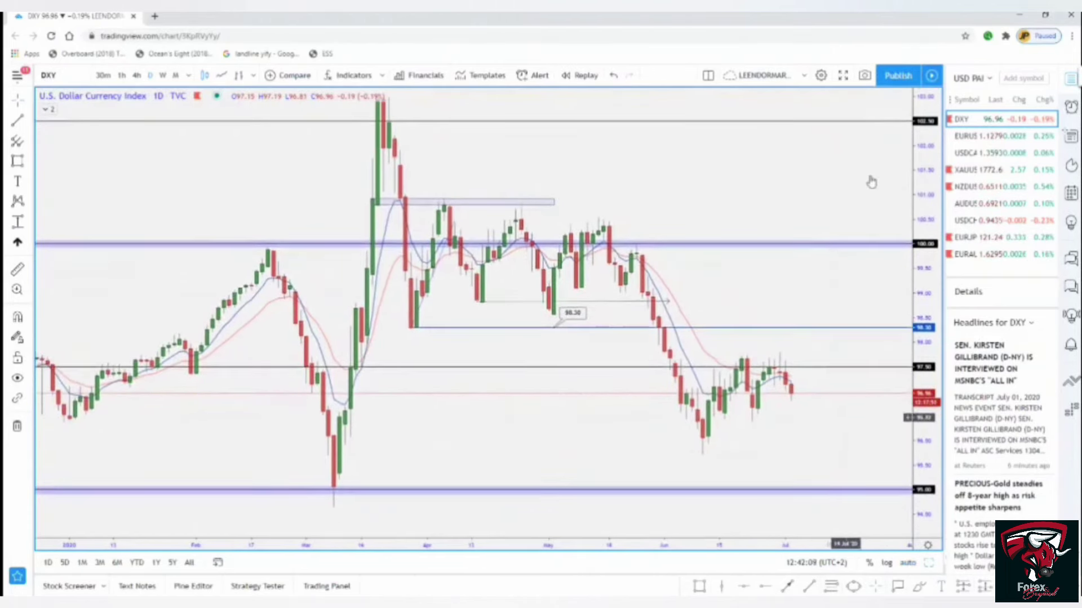
pyautogui.click(853, 74)
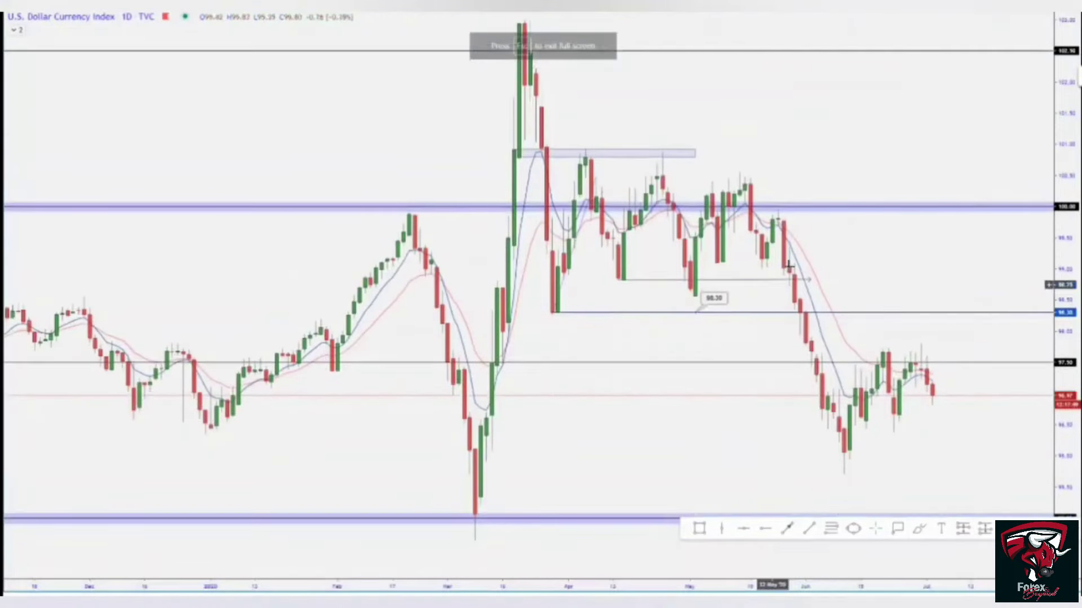
pyautogui.moveTo(953, 258); pyautogui.dragTo(840, 259)
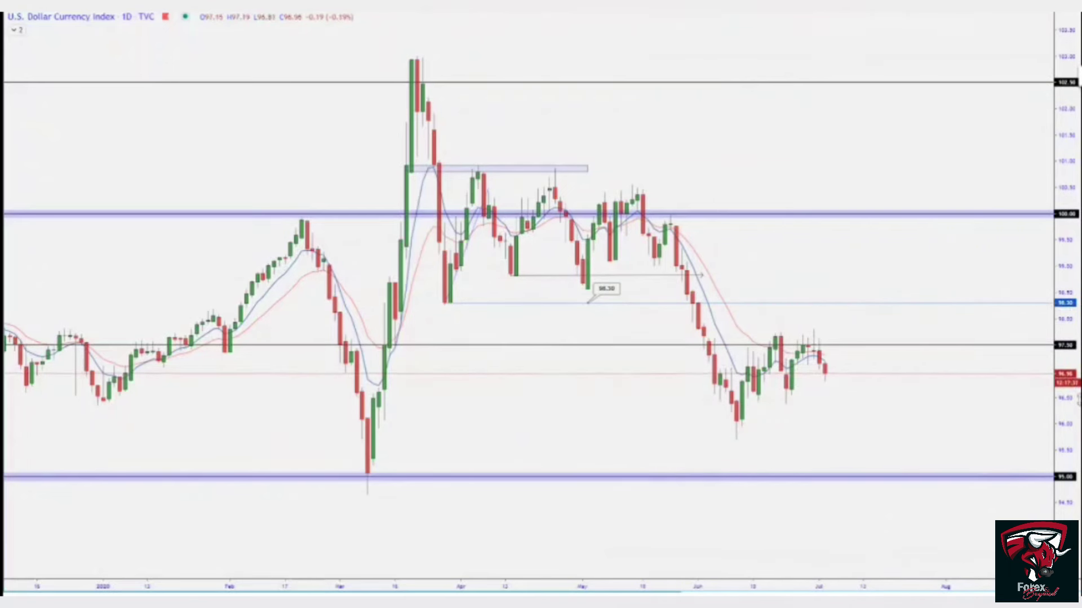
pyautogui.scroll(5, 915, 319)
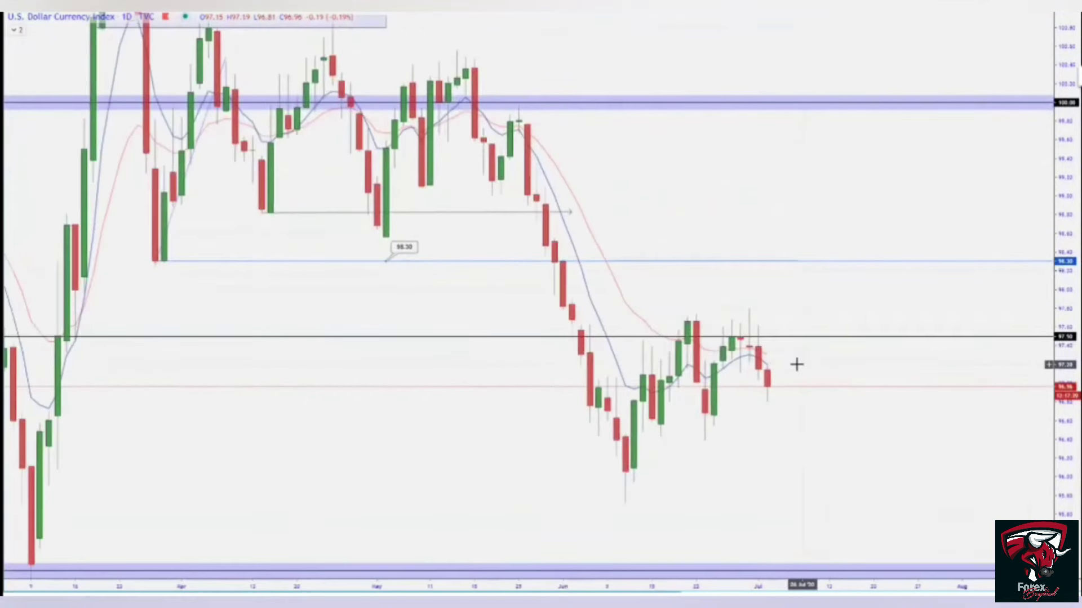
pyautogui.scroll(2, 796, 364)
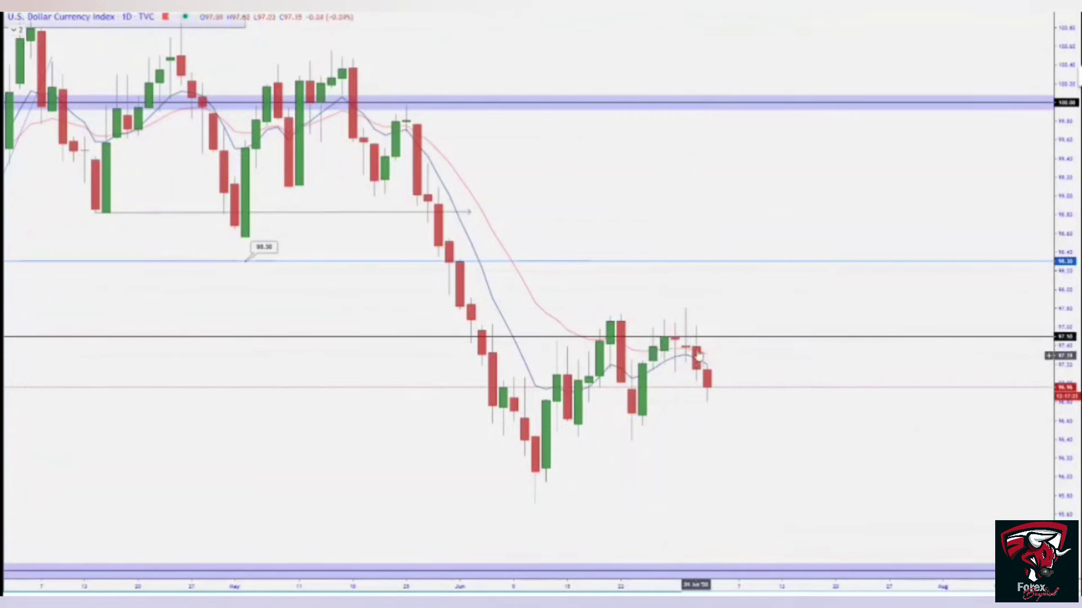
pyautogui.moveTo(678, 384); pyautogui.dragTo(678, 371)
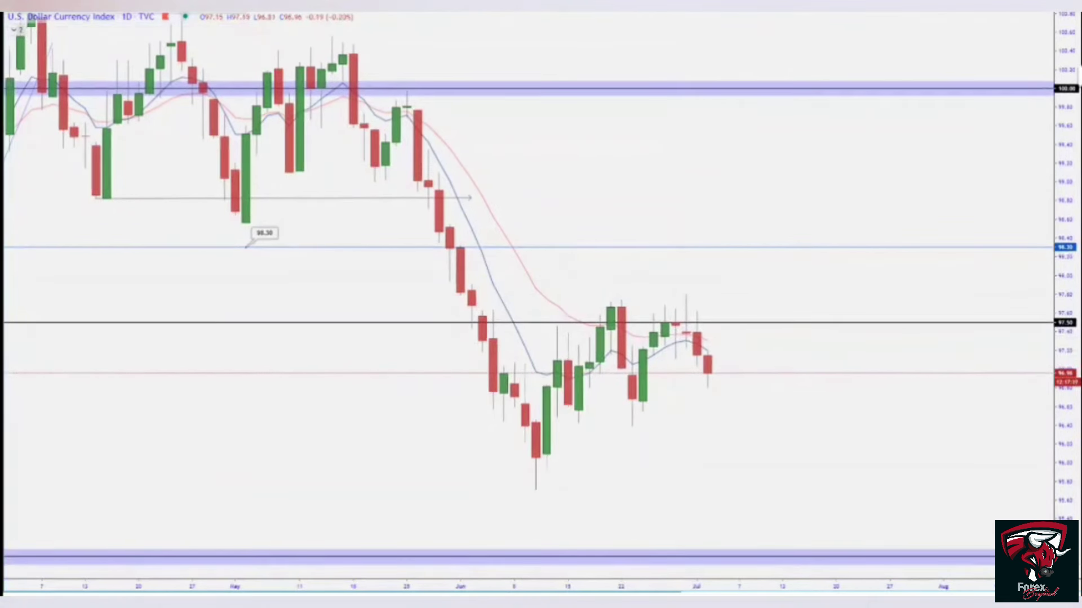
pyautogui.moveTo(685, 592)
pyautogui.mouseDown()
pyautogui.moveTo(681, 529)
pyautogui.moveTo(665, 558)
pyautogui.mouseUp()
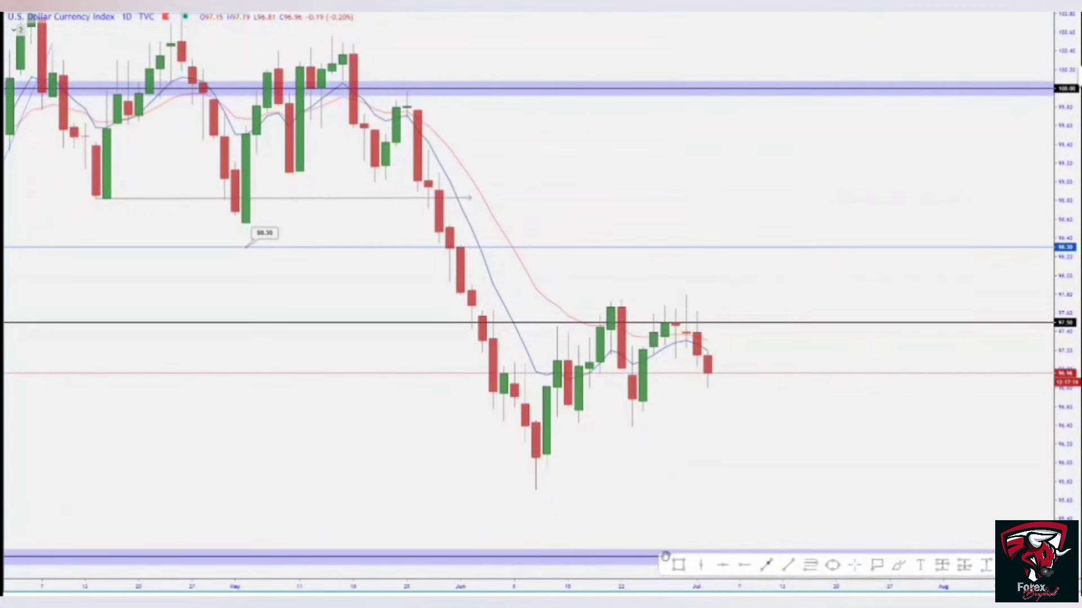
pyautogui.click(744, 566)
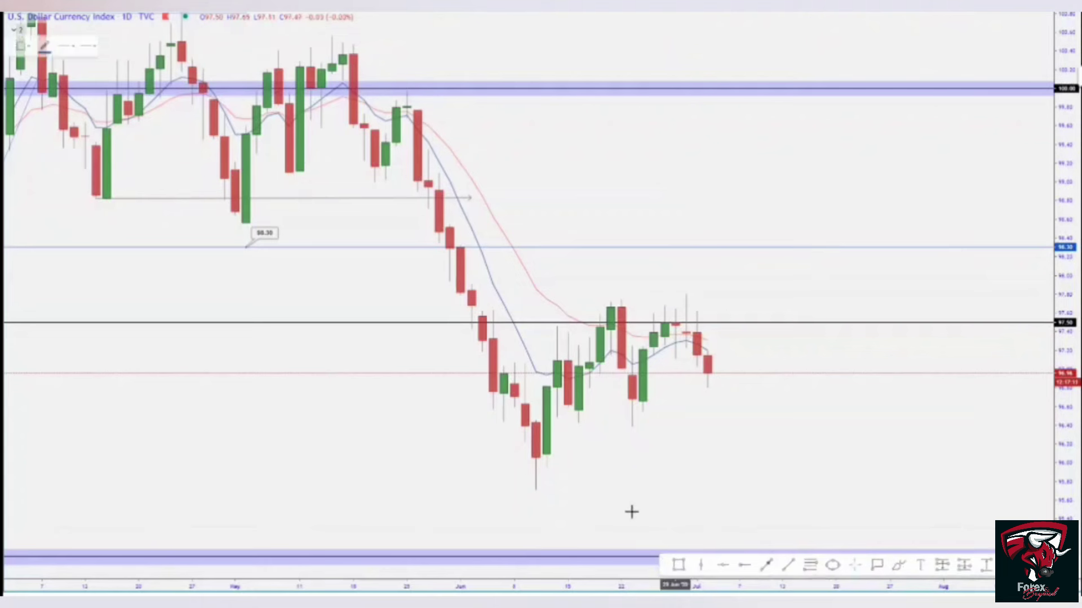
pyautogui.click(536, 491)
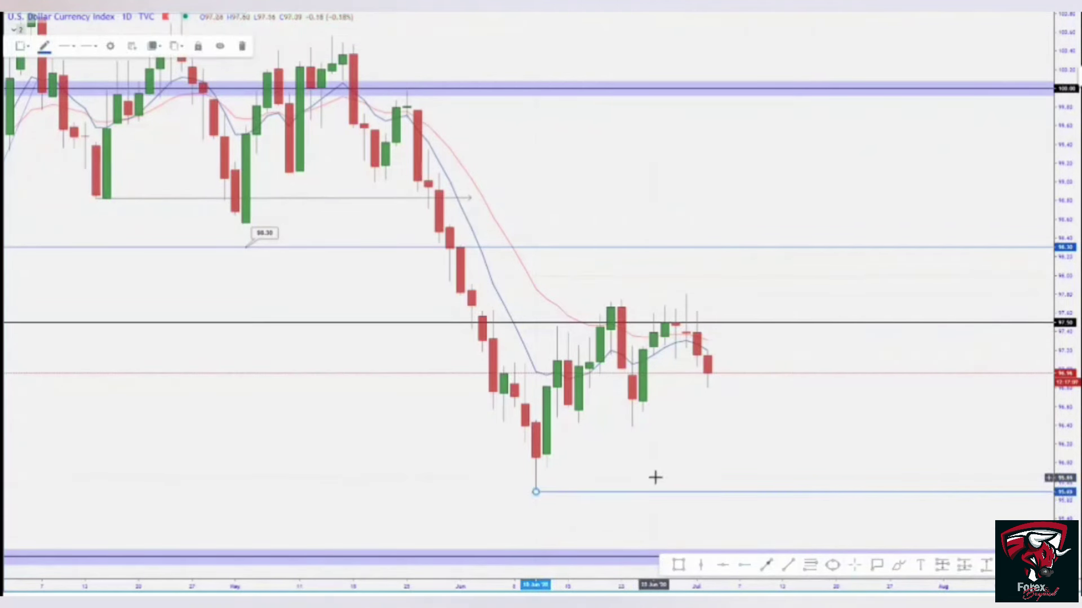
pyautogui.press('Delete')
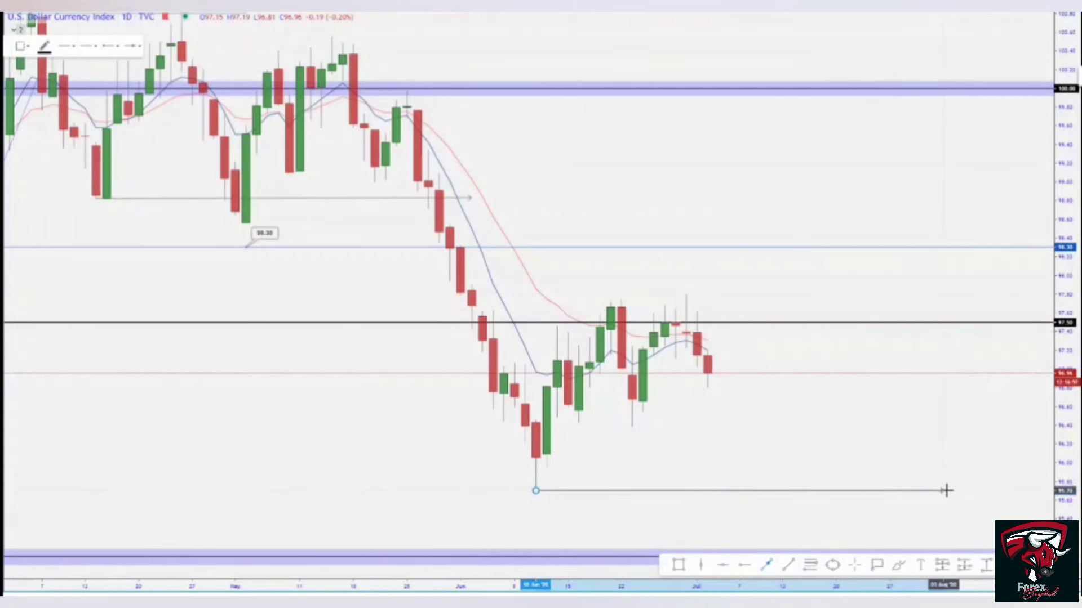
# - Draw a horizontal arrow from the June low at about 95.70 to early August and duplicate it
pyautogui.click(946, 491)
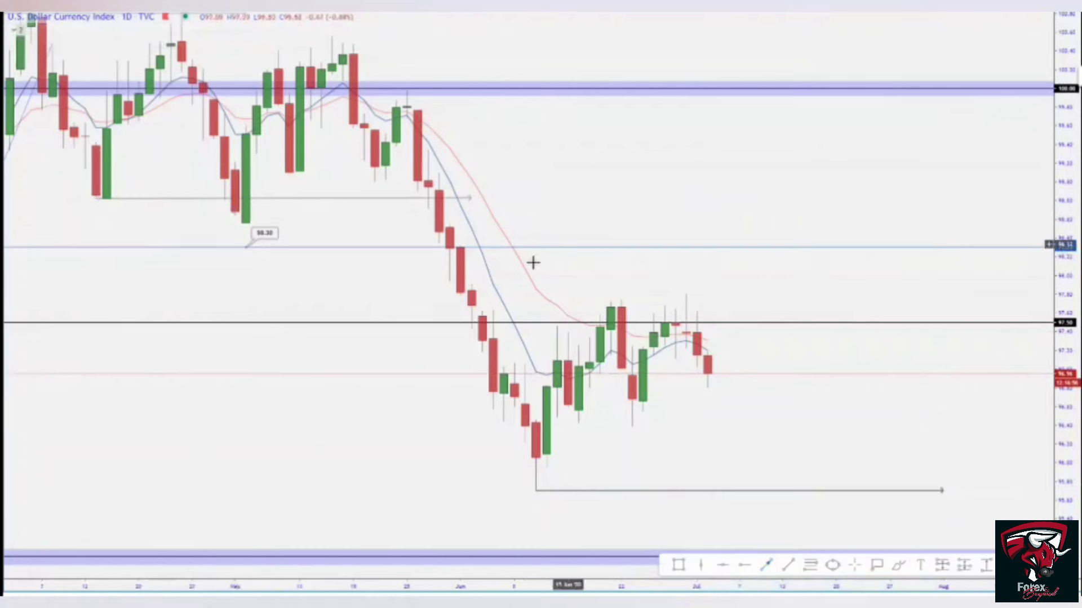
pyautogui.click(628, 492)
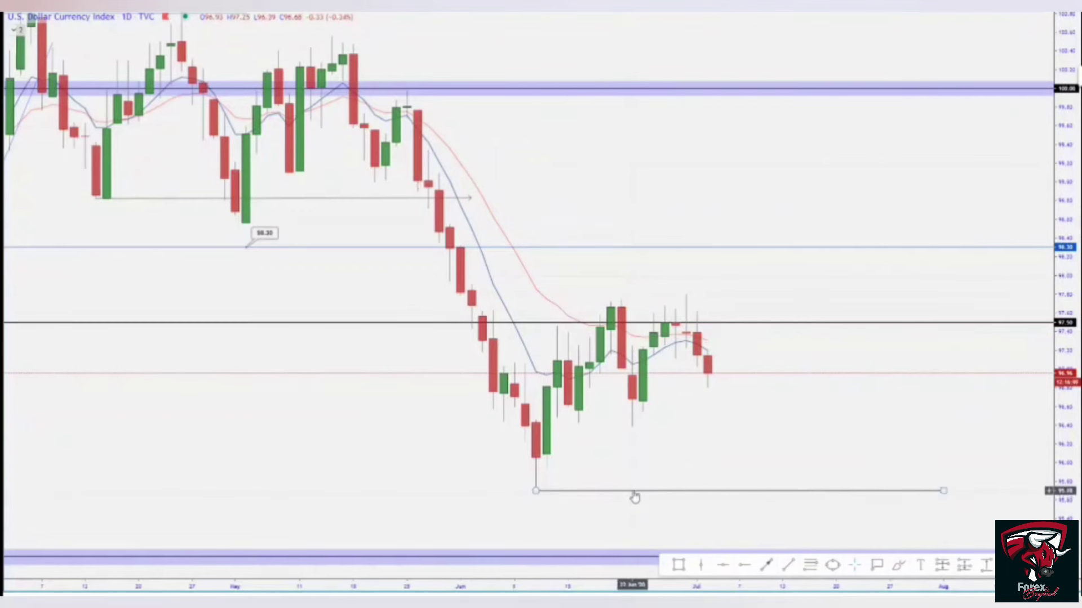
pyautogui.click(634, 493)
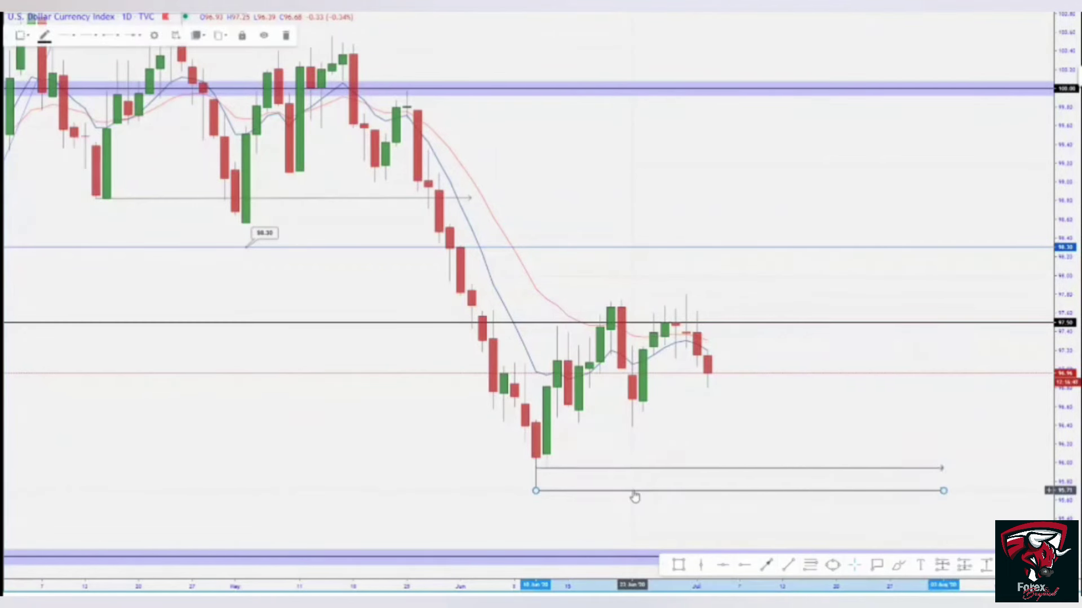
# - Move the duplicated arrow up to the late-June lows at about 96.50 and shorten its end to mid-July
pyautogui.moveTo(679, 473); pyautogui.dragTo(698, 417)
pyautogui.click(681, 447)
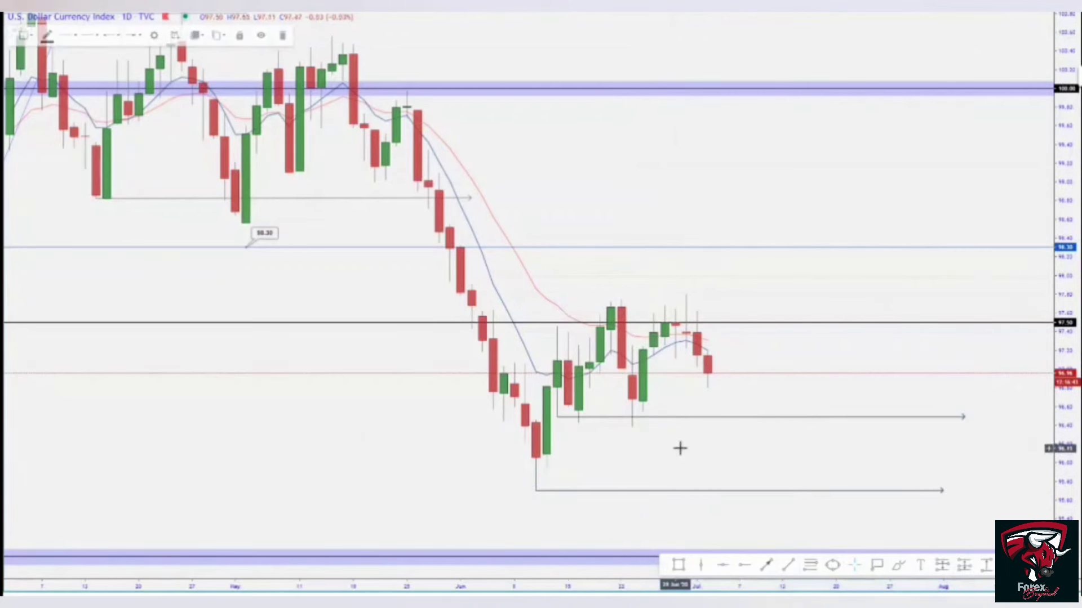
pyautogui.moveTo(965, 418); pyautogui.dragTo(802, 417)
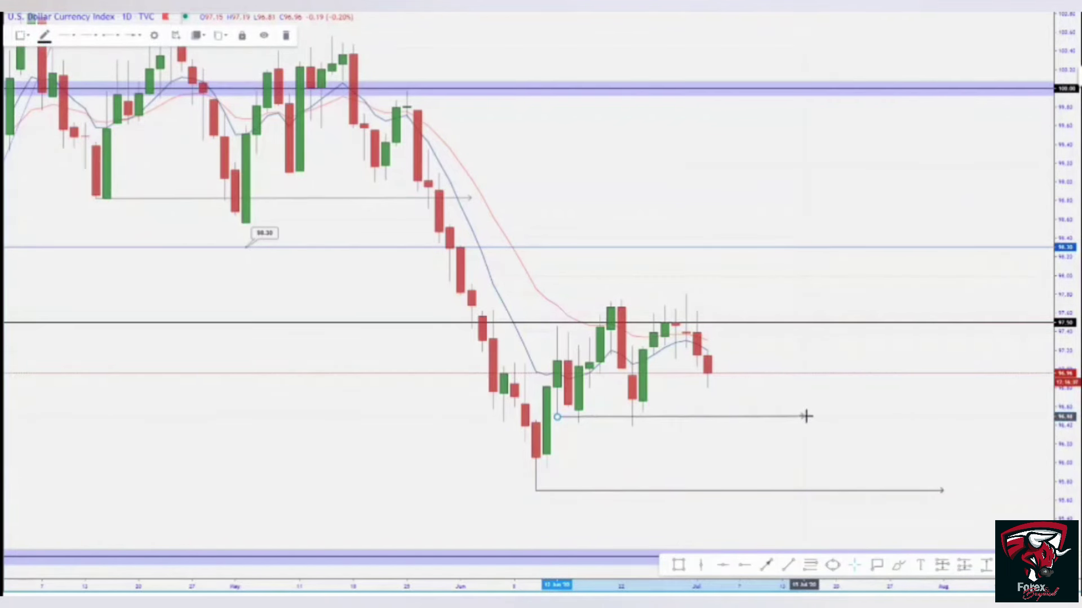
# - Draw a horizontal arrow at about 97.70 from the 19 June high to mid-July
pyautogui.click(606, 468)
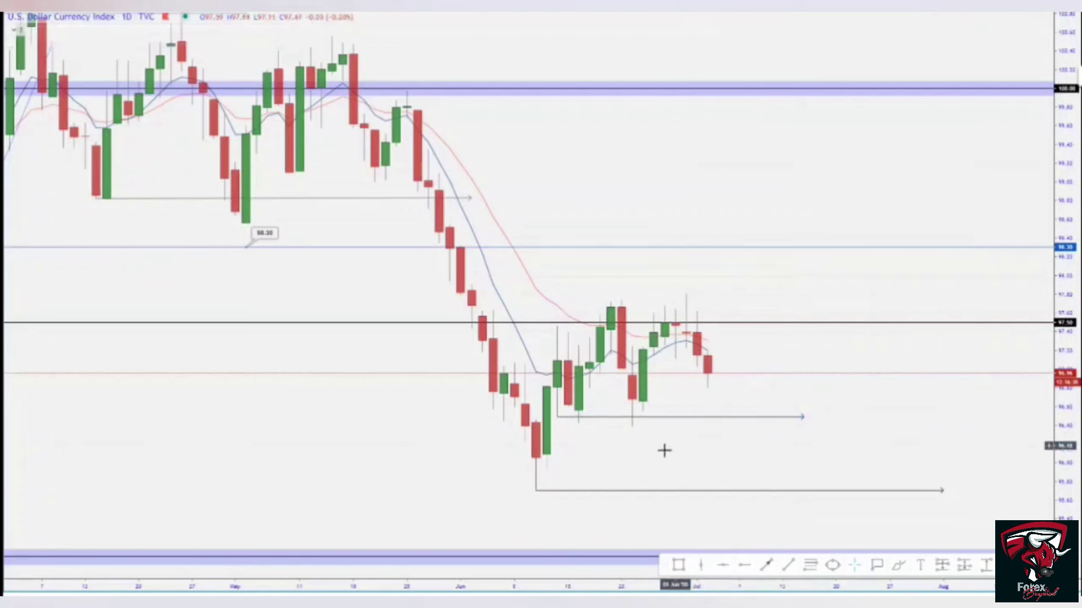
pyautogui.moveTo(738, 401); pyautogui.dragTo(755, 385)
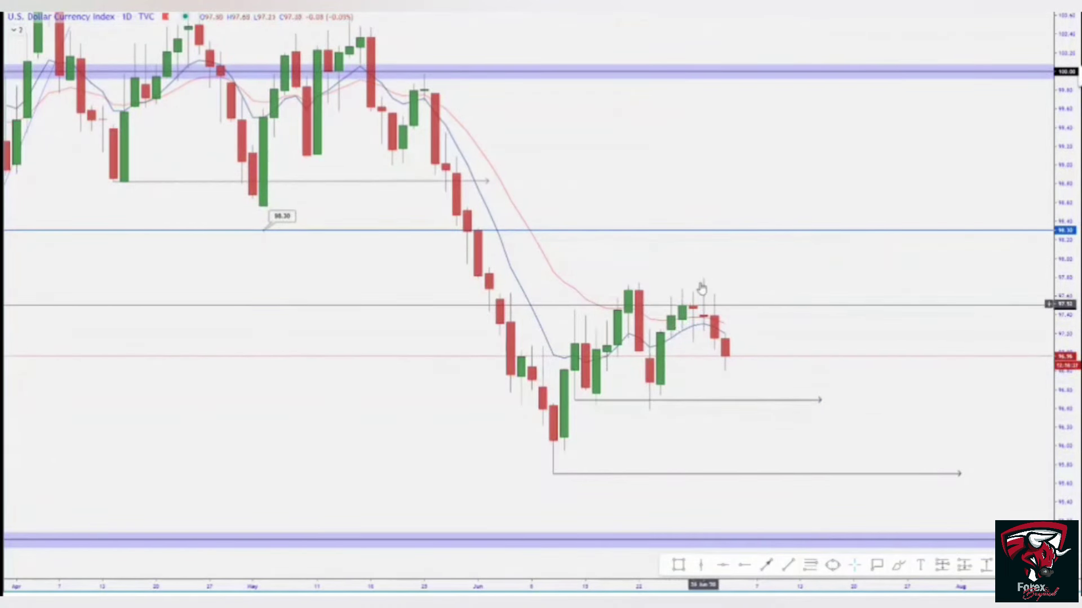
pyautogui.click(765, 566)
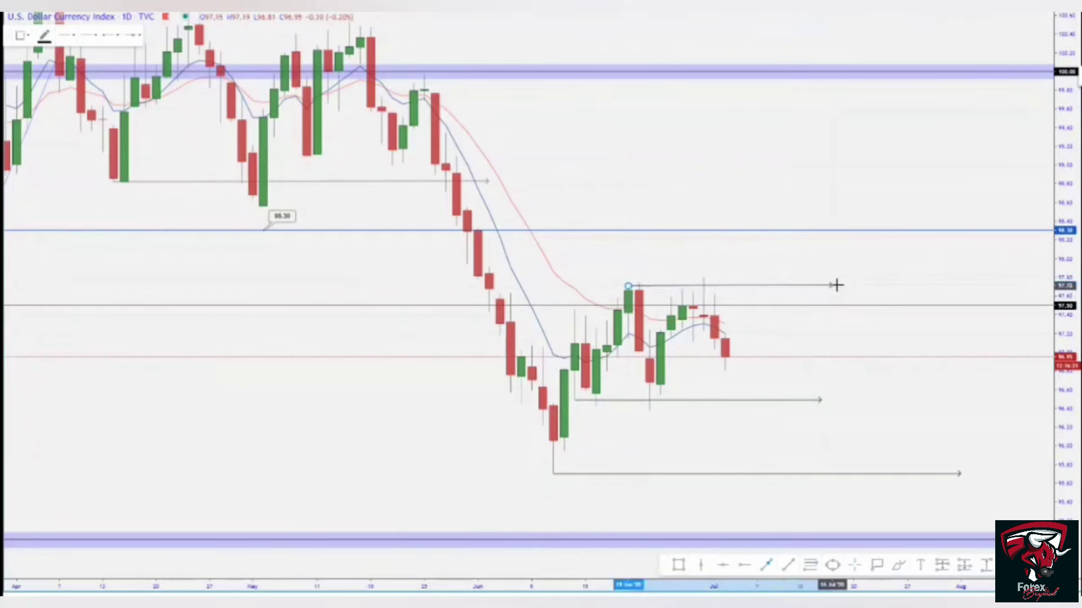
pyautogui.moveTo(837, 286); pyautogui.dragTo(832, 286)
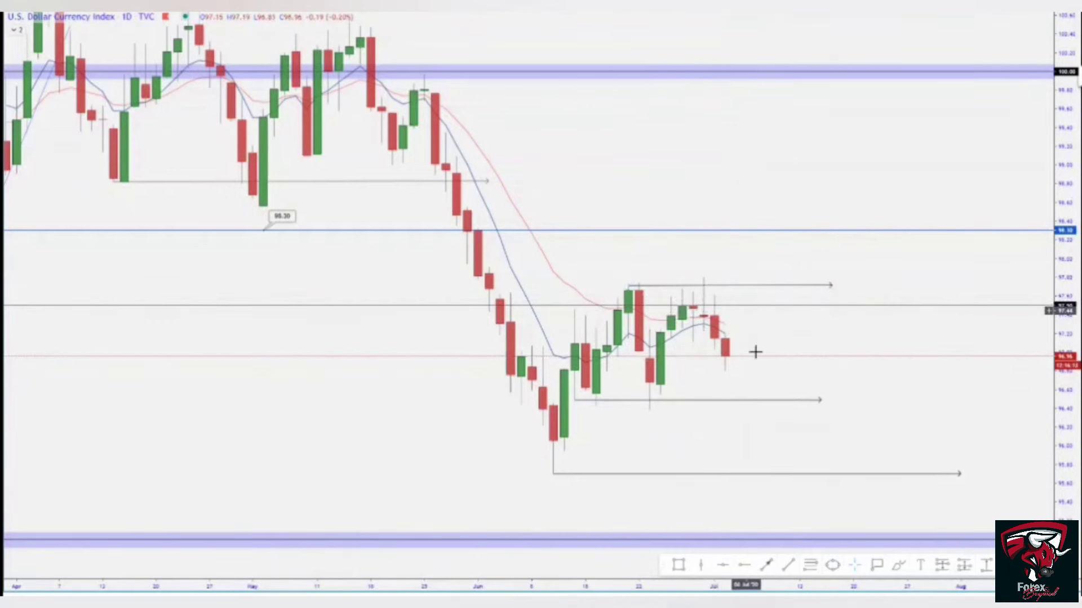
pyautogui.press('4')
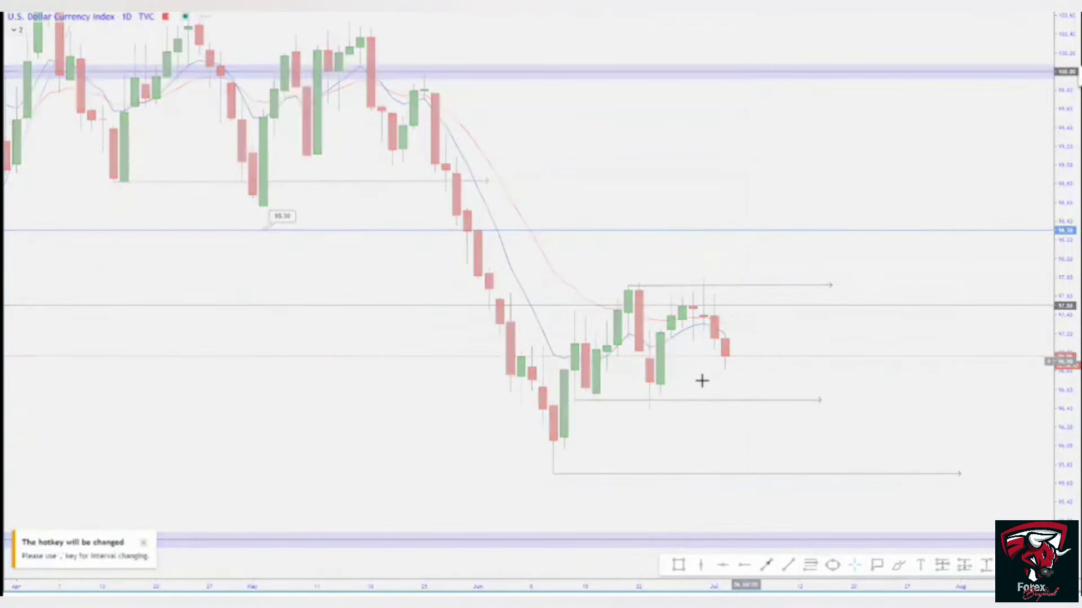
pyautogui.doubleClick(1068, 408)
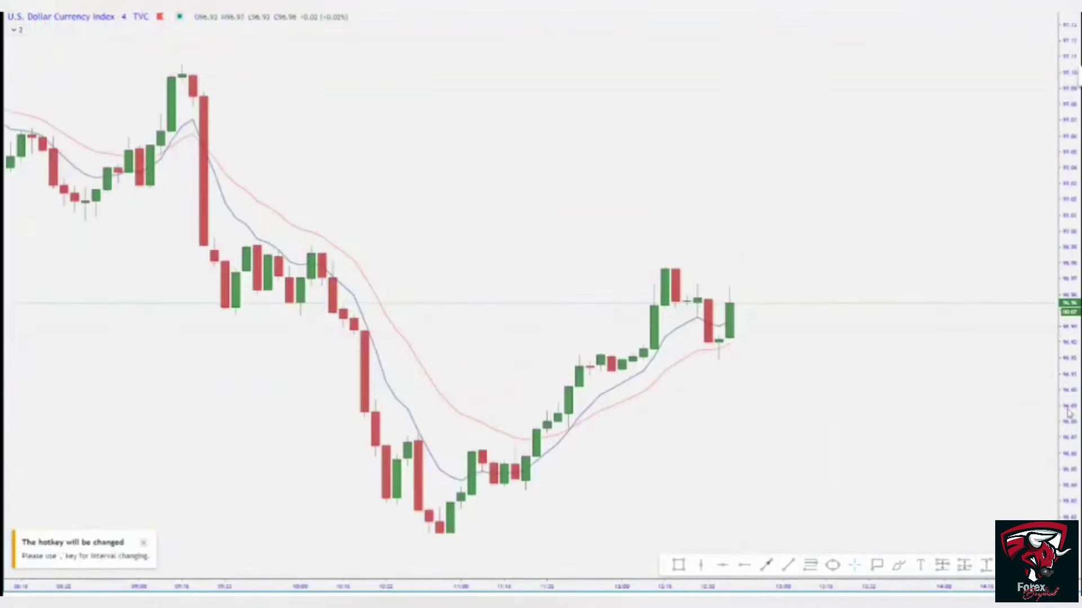
pyautogui.scroll(-3, 684, 420)
pyautogui.scroll(-3, 680, 430)
pyautogui.write('540')
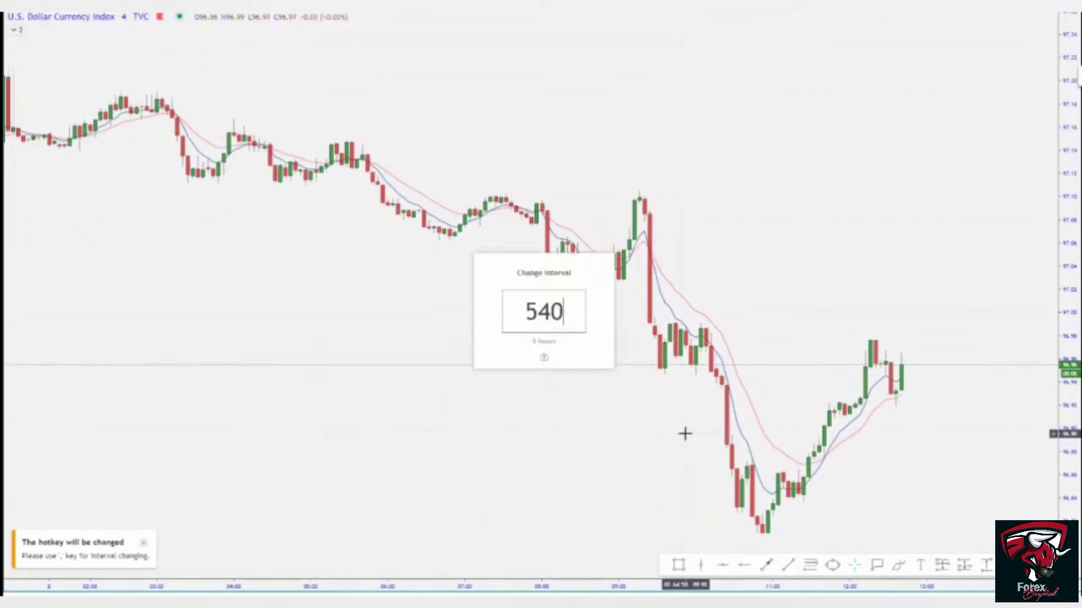
pyautogui.press('BackSpace')
# - Switch the DXY chart to the 4-hour interval (240 minutes) and show the June to July candles
pyautogui.write('240')
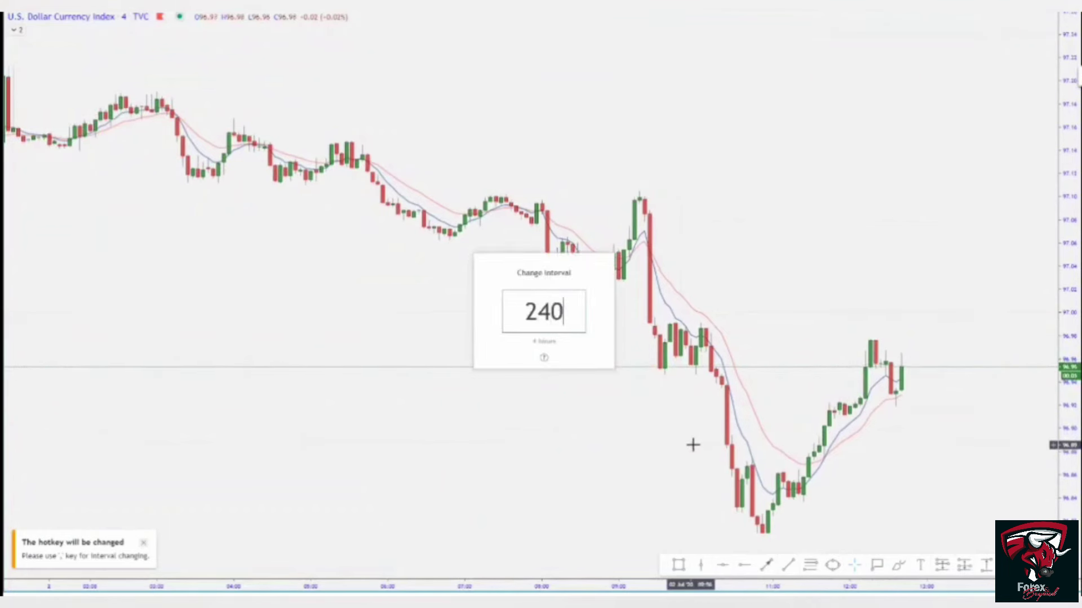
pyautogui.press('Return')
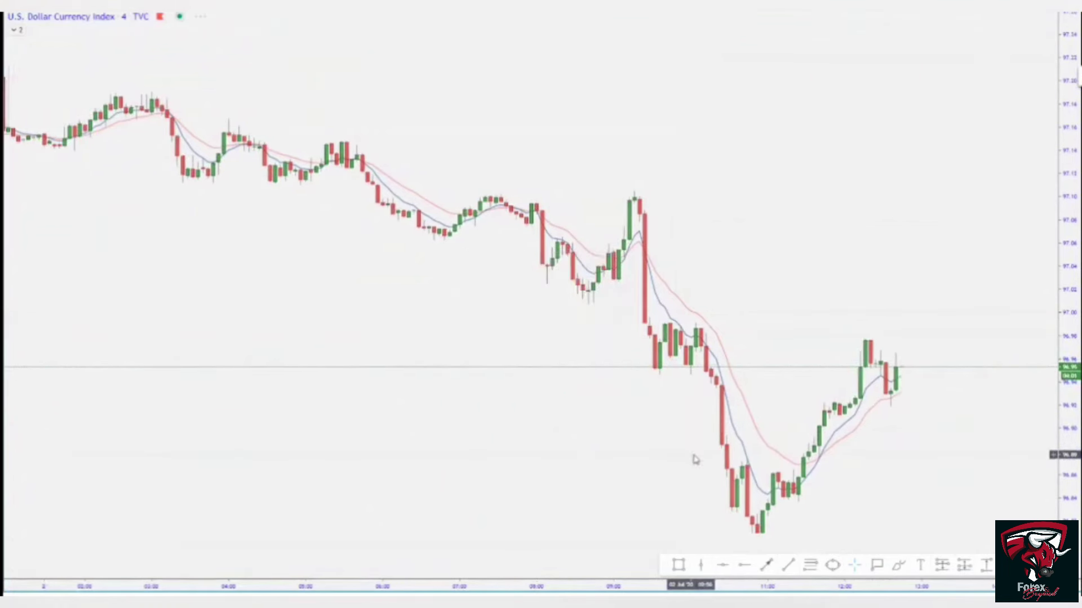
pyautogui.scroll(-4, 728, 353)
pyautogui.moveTo(1066, 424); pyautogui.dragTo(1045, 268)
pyautogui.moveTo(963, 332); pyautogui.dragTo(763, 251)
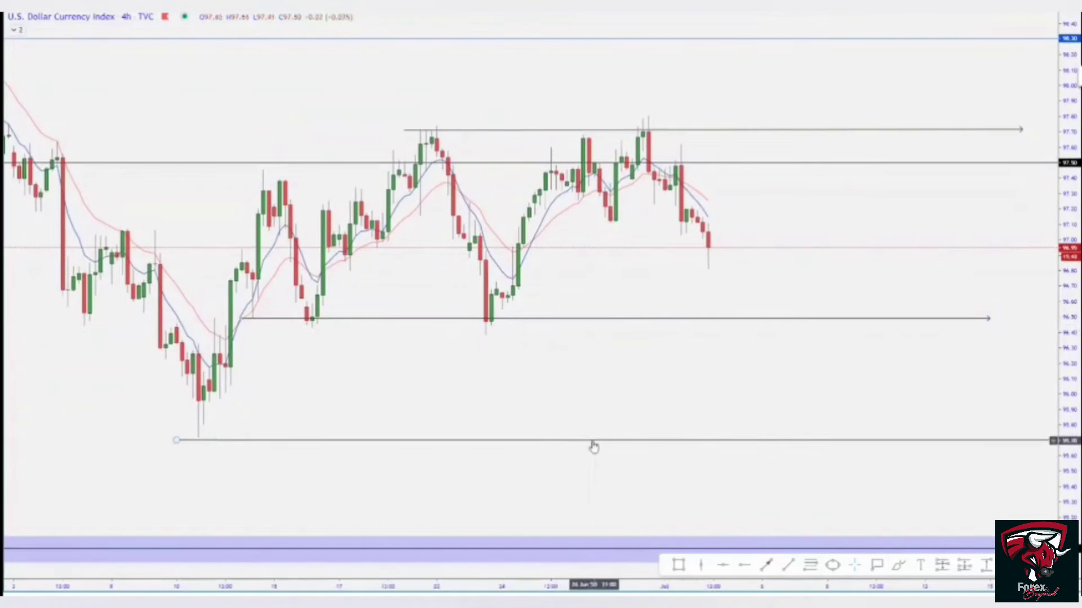
# - Nudge the lowest horizontal arrow up to line up with the June low at about 95.70
pyautogui.click(591, 442)
pyautogui.moveTo(592, 441); pyautogui.dragTo(589, 439)
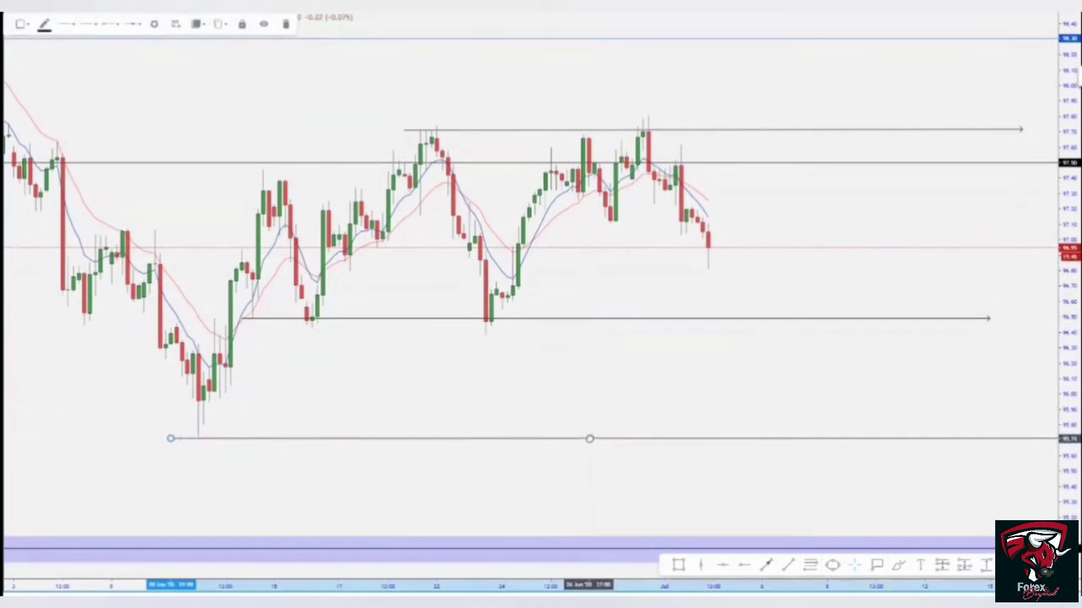
pyautogui.moveTo(694, 405); pyautogui.dragTo(622, 481)
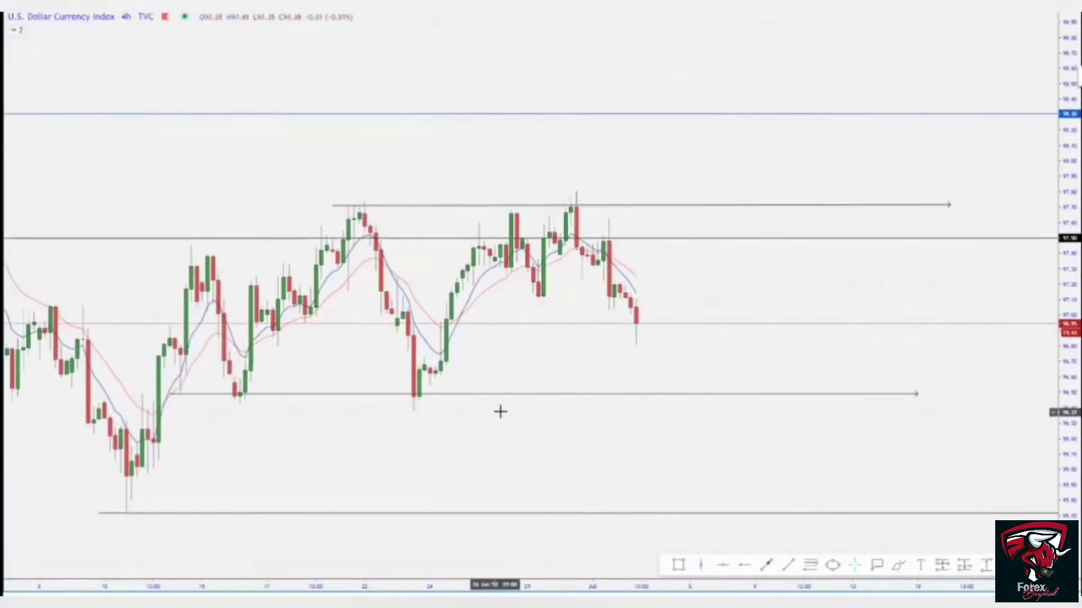
# - Draw a thin green rectangle at about 97.10 from 26 June to 8 July and shift it slightly earlier in time
pyautogui.scroll(-2, 500, 411)
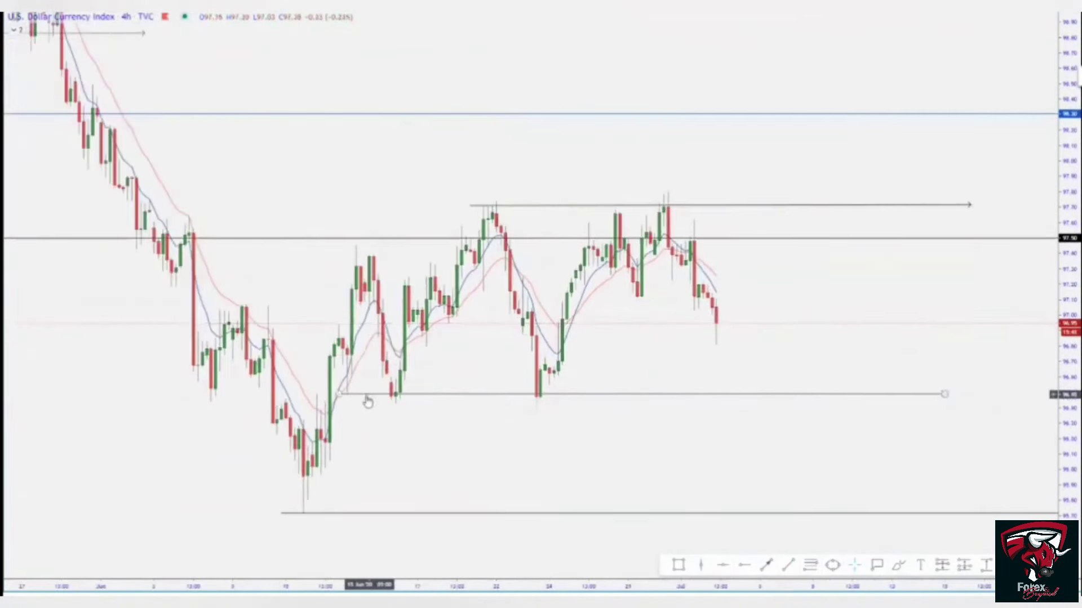
pyautogui.moveTo(673, 380); pyautogui.dragTo(575, 393)
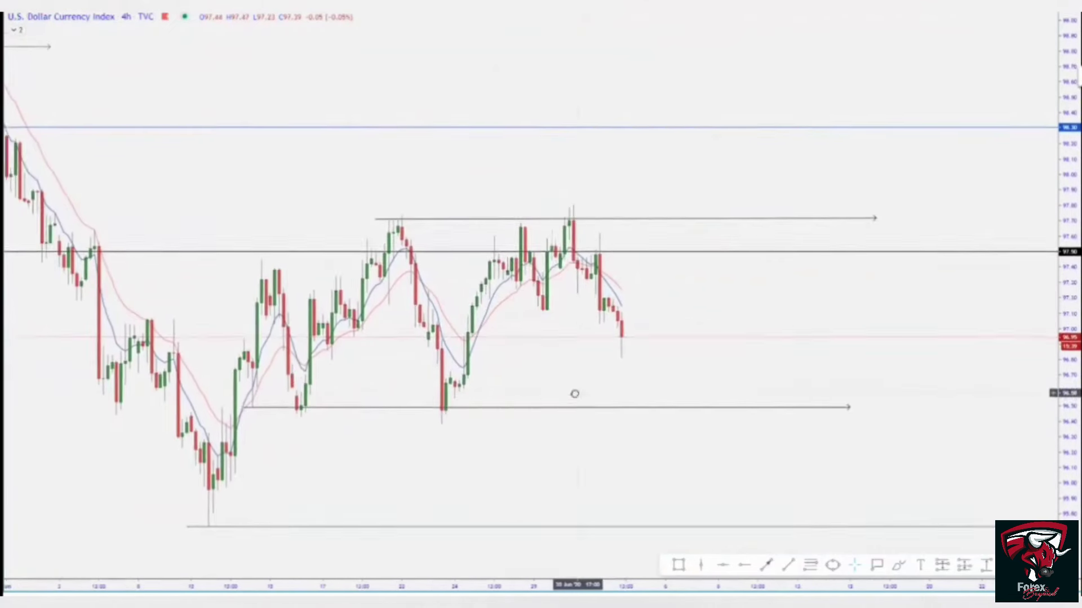
pyautogui.click(674, 571)
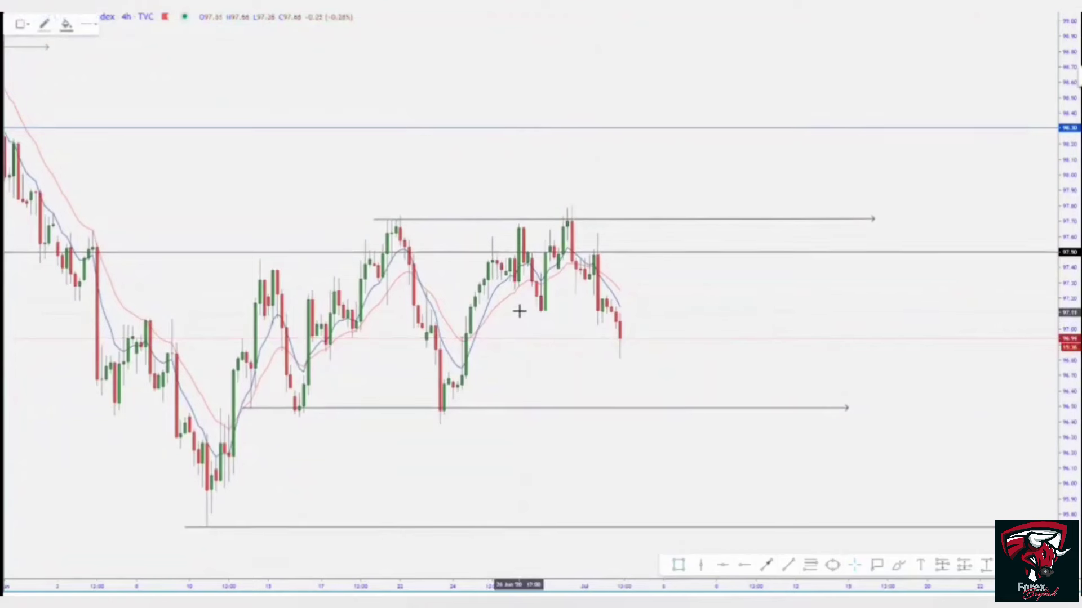
pyautogui.moveTo(519, 312); pyautogui.dragTo(722, 314)
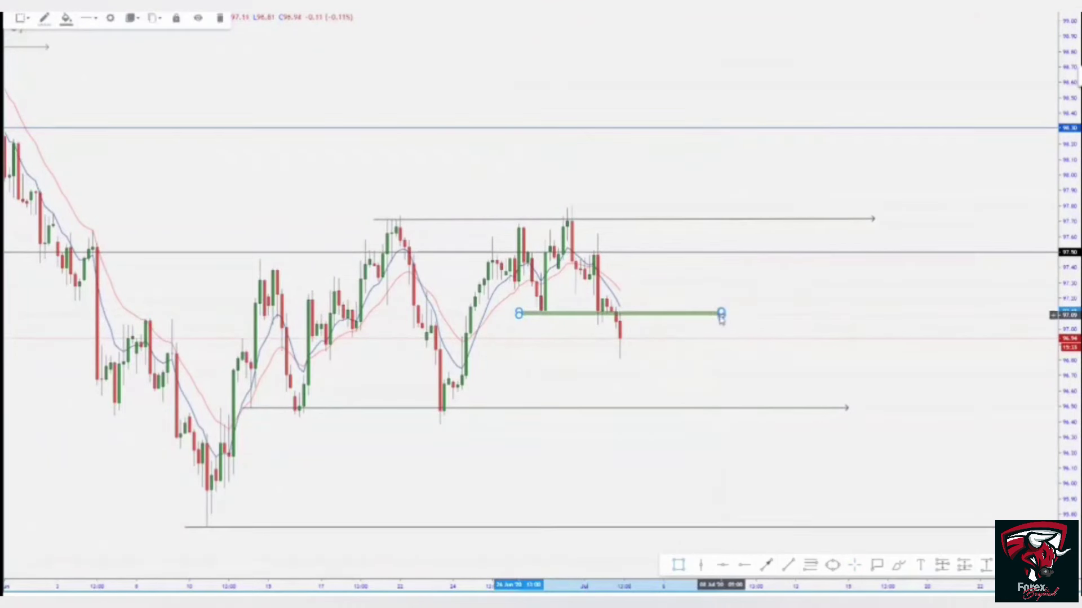
pyautogui.click(707, 356)
pyautogui.click(596, 317)
pyautogui.moveTo(591, 313); pyautogui.dragTo(584, 321)
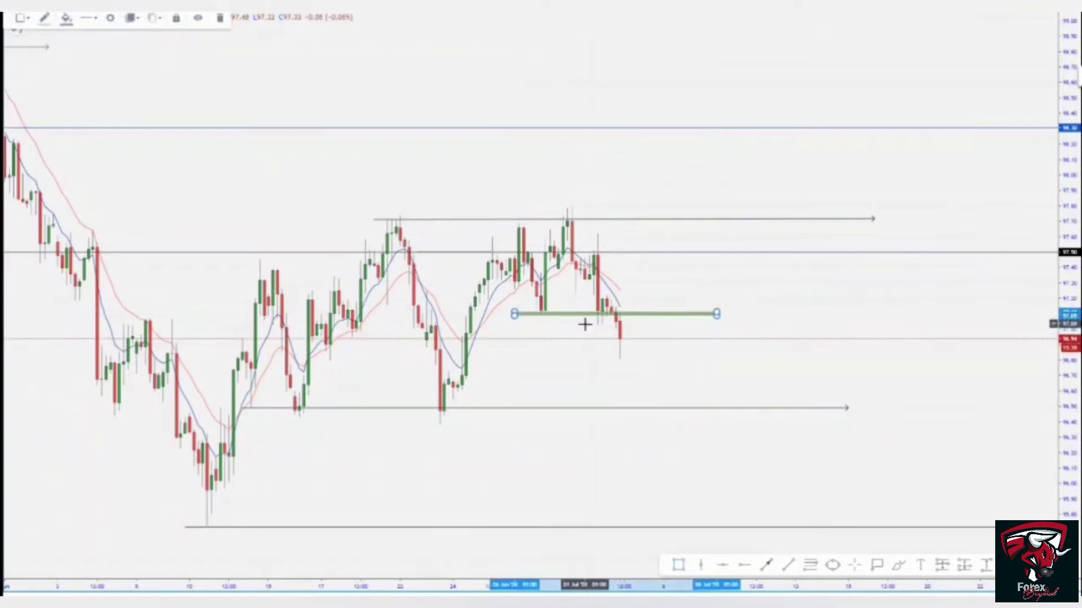
pyautogui.click(643, 320)
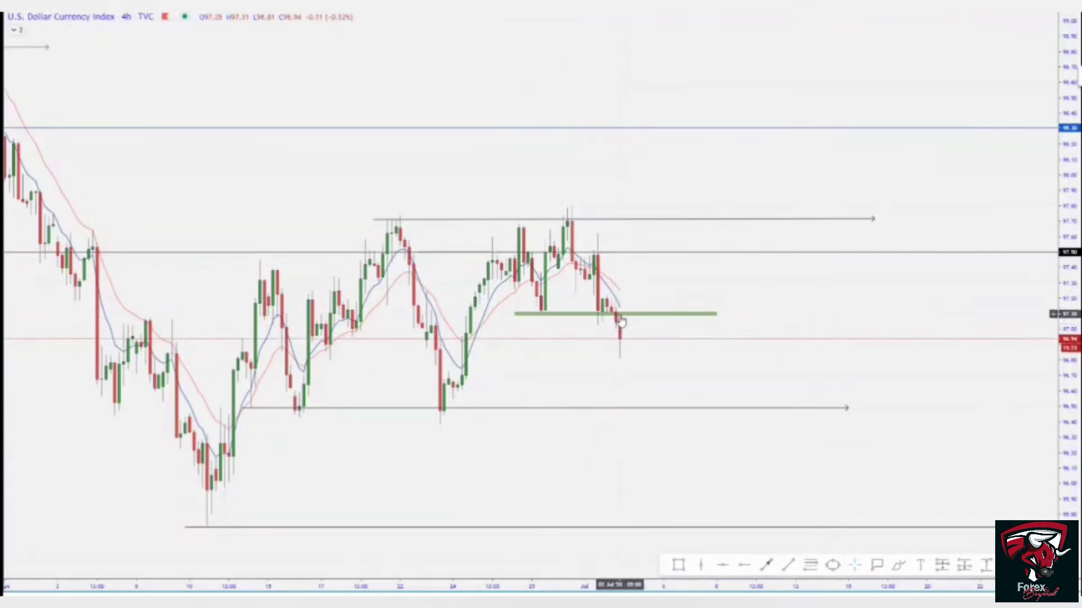
# - Switch the DXY chart to the 1-hour interval (60 minutes) and enlarge the candles around the green zone
pyautogui.write('60')
pyautogui.press('Return')
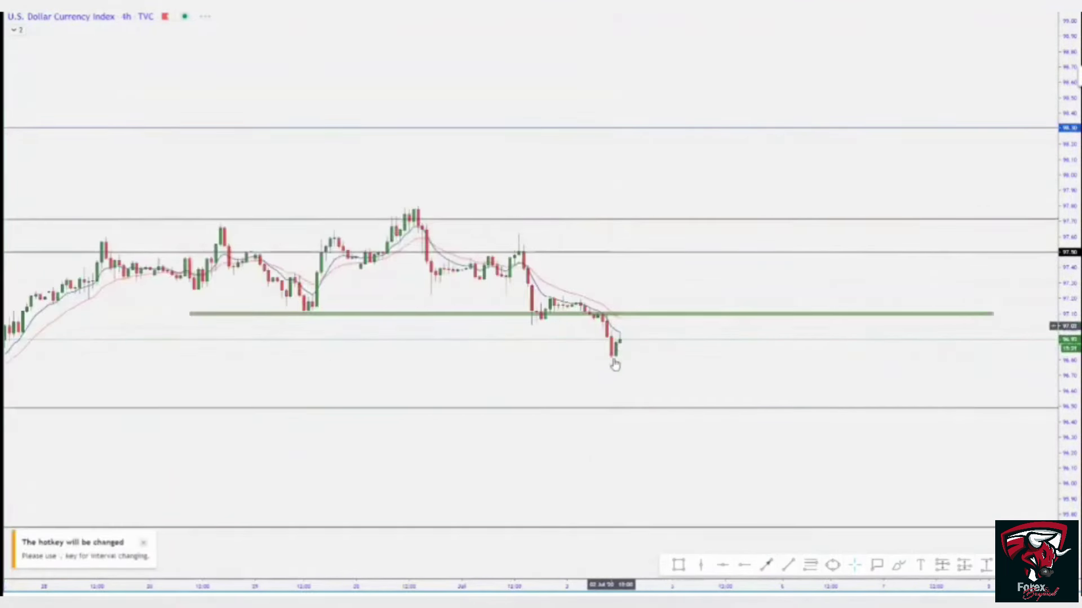
pyautogui.moveTo(1064, 444); pyautogui.dragTo(1065, 262)
pyautogui.moveTo(798, 345); pyautogui.dragTo(819, 341)
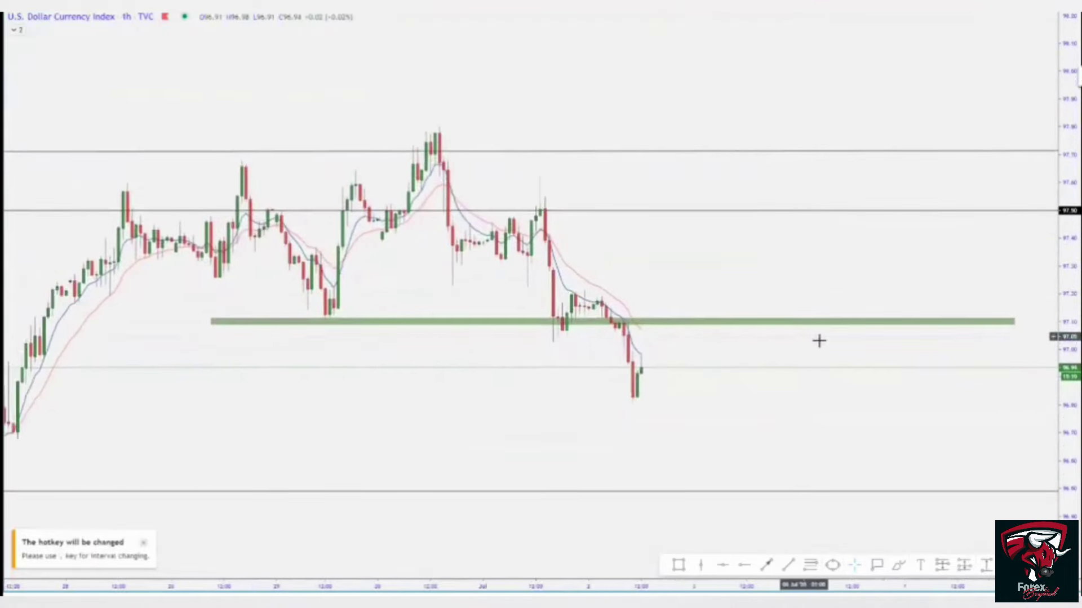
pyautogui.moveTo(1065, 402); pyautogui.dragTo(1065, 333)
pyautogui.moveTo(838, 400); pyautogui.dragTo(867, 377)
pyautogui.scroll(2, 556, 290)
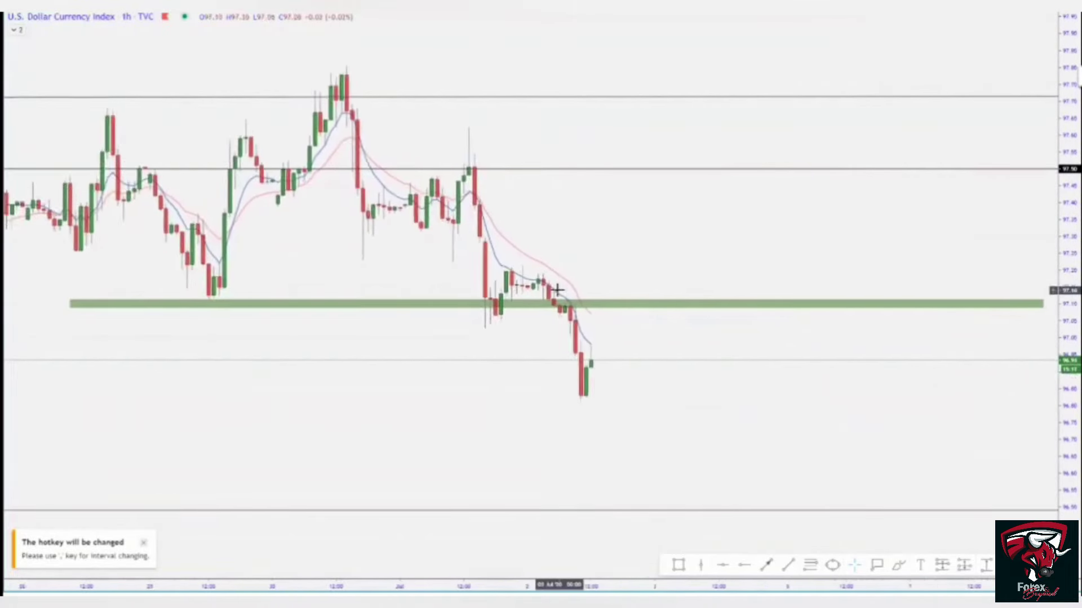
pyautogui.scroll(1, 557, 289)
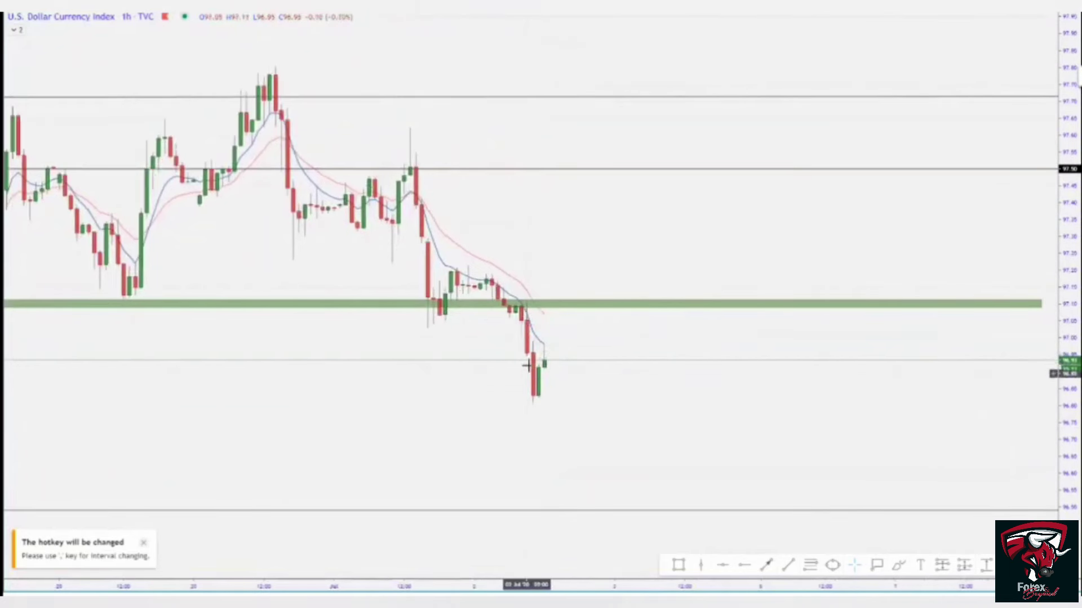
# - Draw an upward arrow from beside the latest candle at about 96.89 to the green zone at about 97.08
pyautogui.click(769, 570)
pyautogui.click(550, 374)
pyautogui.click(585, 310)
pyautogui.scroll(-5, 604, 432)
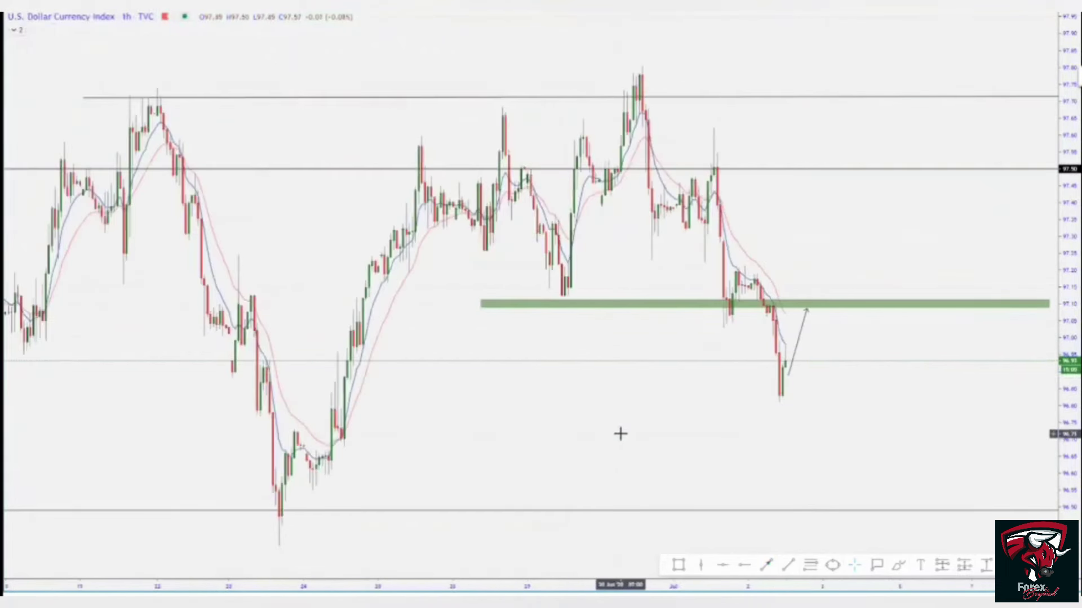
# - Draw a downward arrow from the green zone at about 97.08 to the support line at about 96.49
pyautogui.click(767, 566)
pyautogui.moveTo(667, 230); pyautogui.dragTo(720, 421)
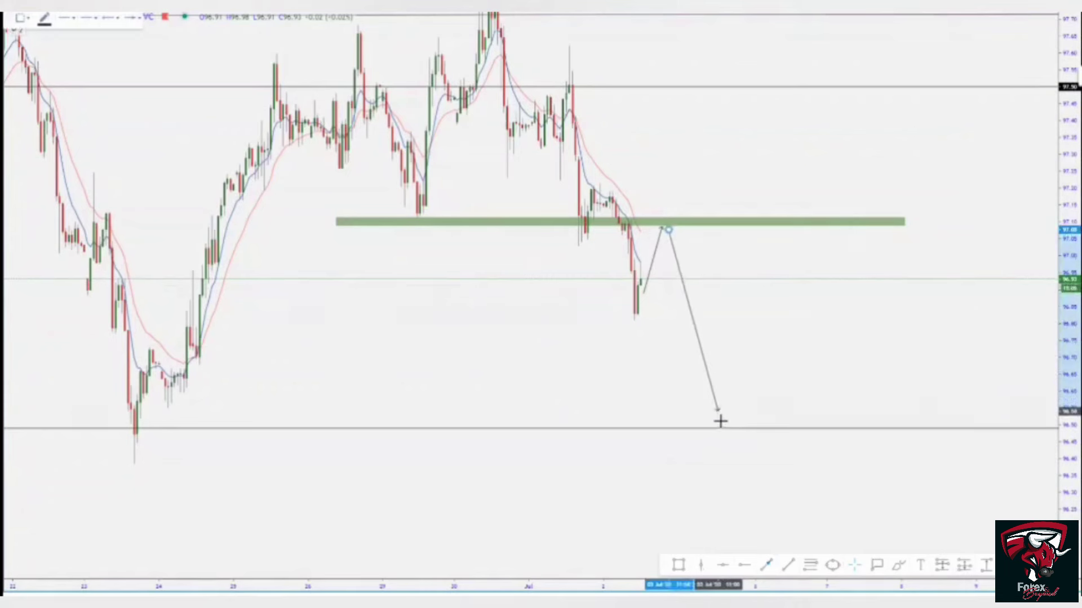
pyautogui.click(725, 428)
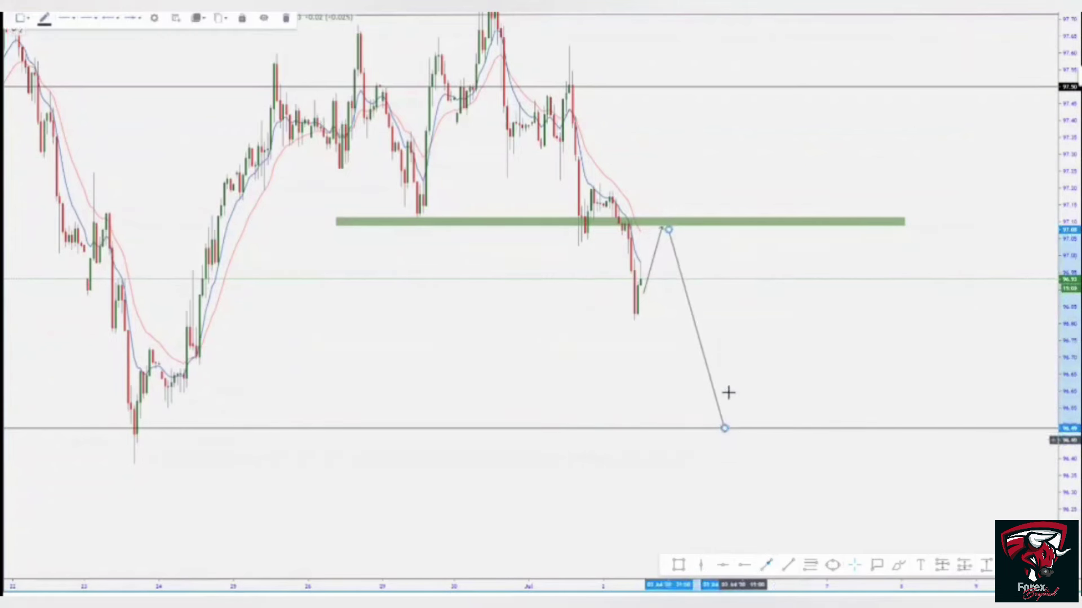
pyautogui.click(633, 344)
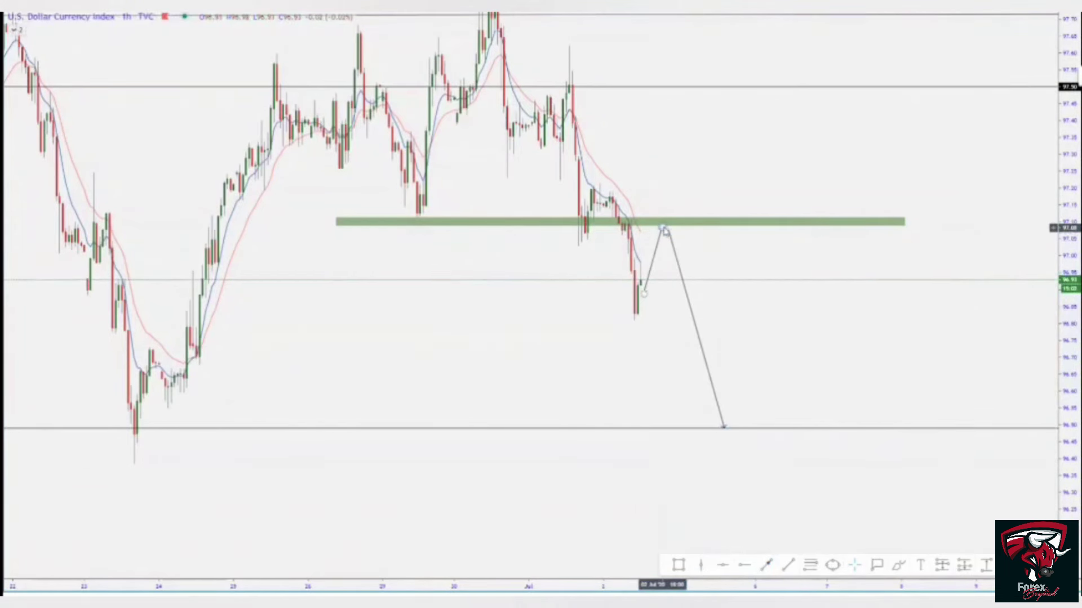
# - Move the green zone slightly up and earlier in time to line up with the 29 June low at about 97.10
pyautogui.click(665, 229)
pyautogui.moveTo(782, 354); pyautogui.dragTo(805, 405)
pyautogui.scroll(-2, 676, 389)
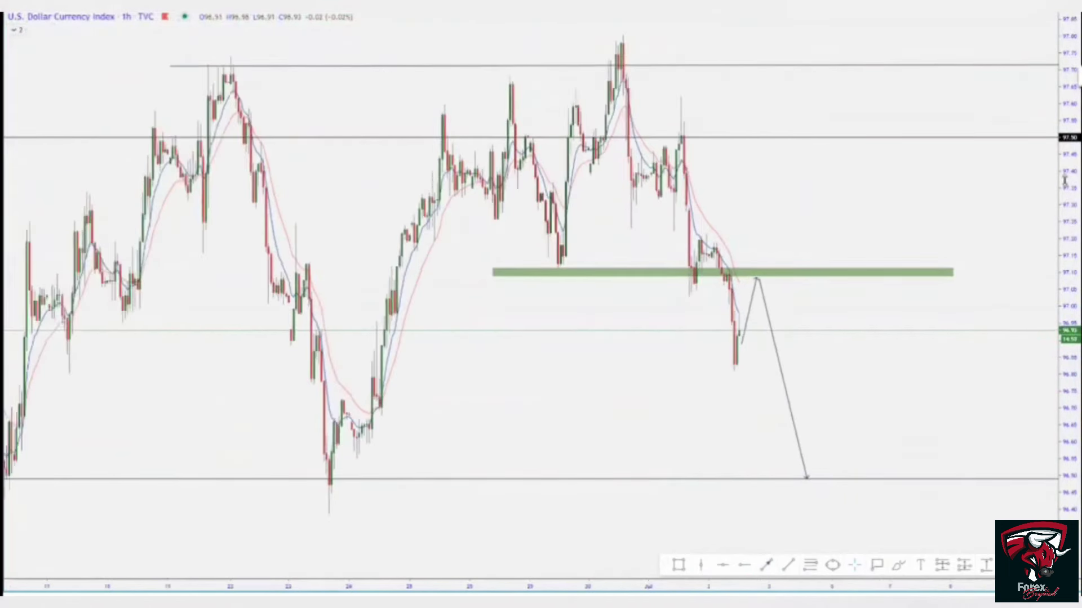
pyautogui.moveTo(1069, 220); pyautogui.dragTo(1069, 314)
pyautogui.moveTo(764, 233); pyautogui.dragTo(762, 245)
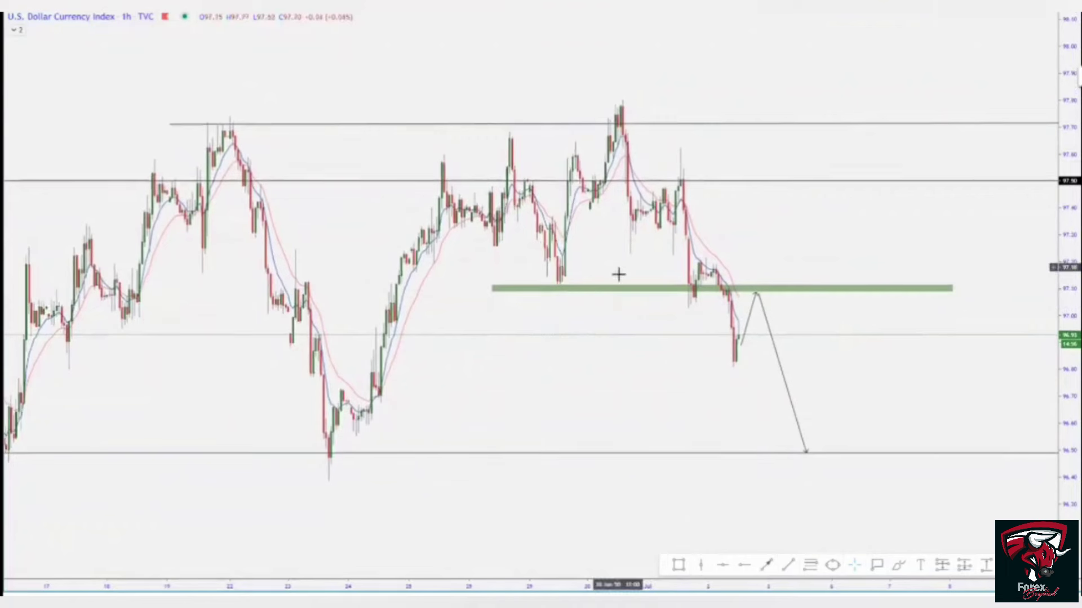
pyautogui.moveTo(627, 294); pyautogui.dragTo(579, 288)
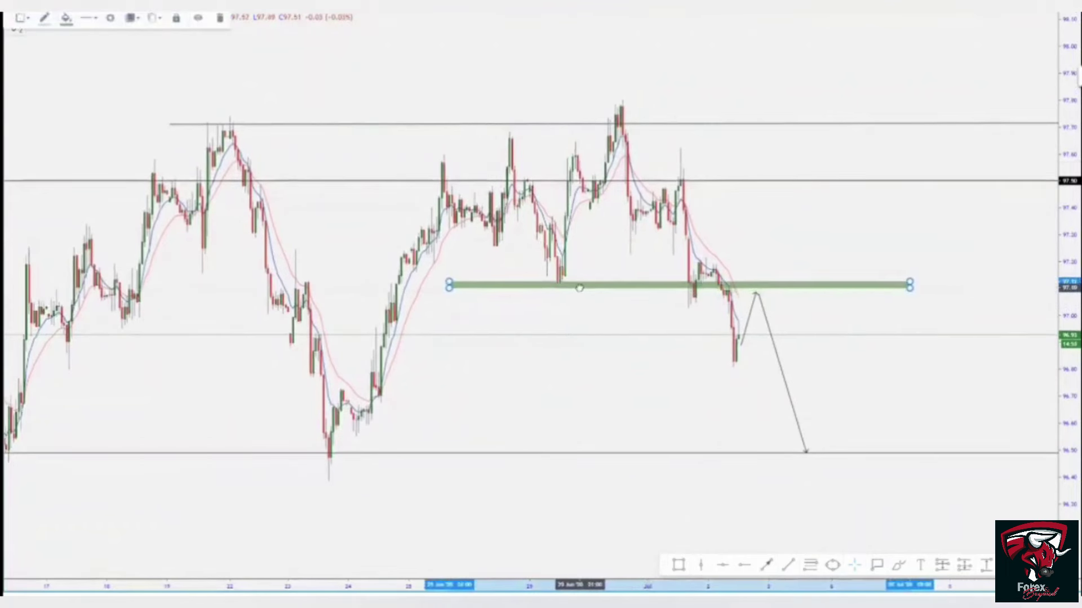
pyautogui.click(578, 341)
pyautogui.moveTo(600, 345); pyautogui.dragTo(586, 344)
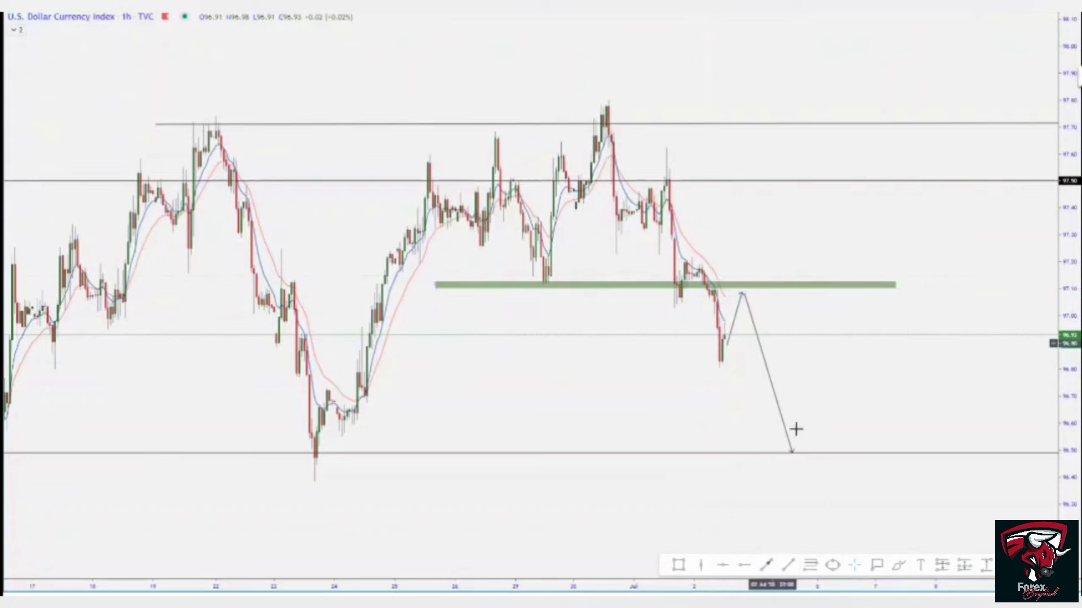
# - Return the DXY chart to the 4-hour interval (240 minutes) and compress its price scale
pyautogui.write('240')
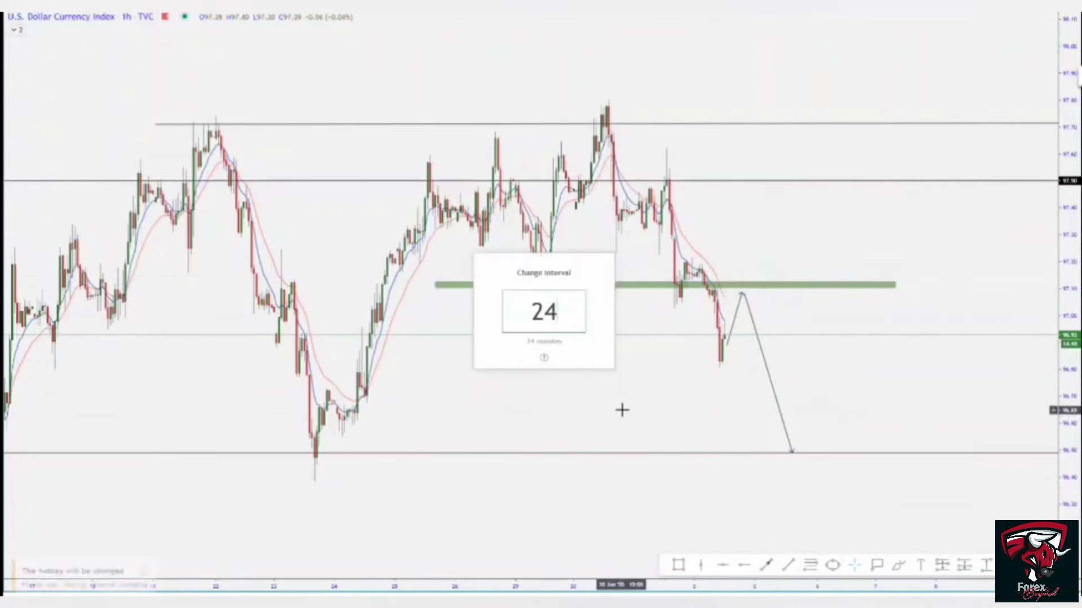
pyautogui.press('Return')
pyautogui.scroll(5, 627, 340)
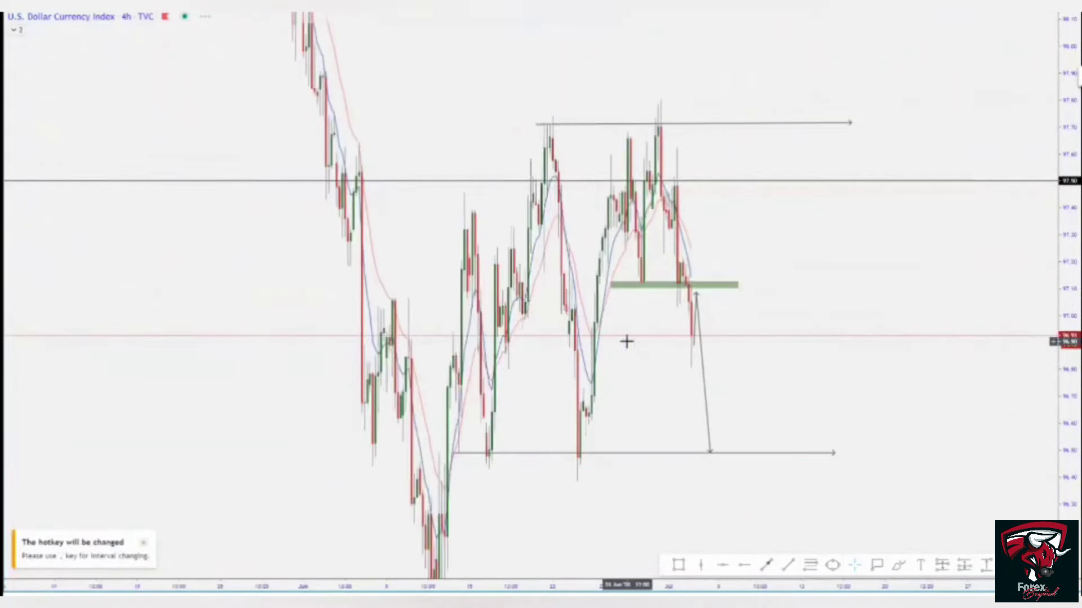
pyautogui.moveTo(1064, 253); pyautogui.dragTo(1064, 443)
# - Draw a second downward arrow from the support line at about 96.47 to the June low line at about 95.70
pyautogui.moveTo(859, 328); pyautogui.dragTo(1035, 305)
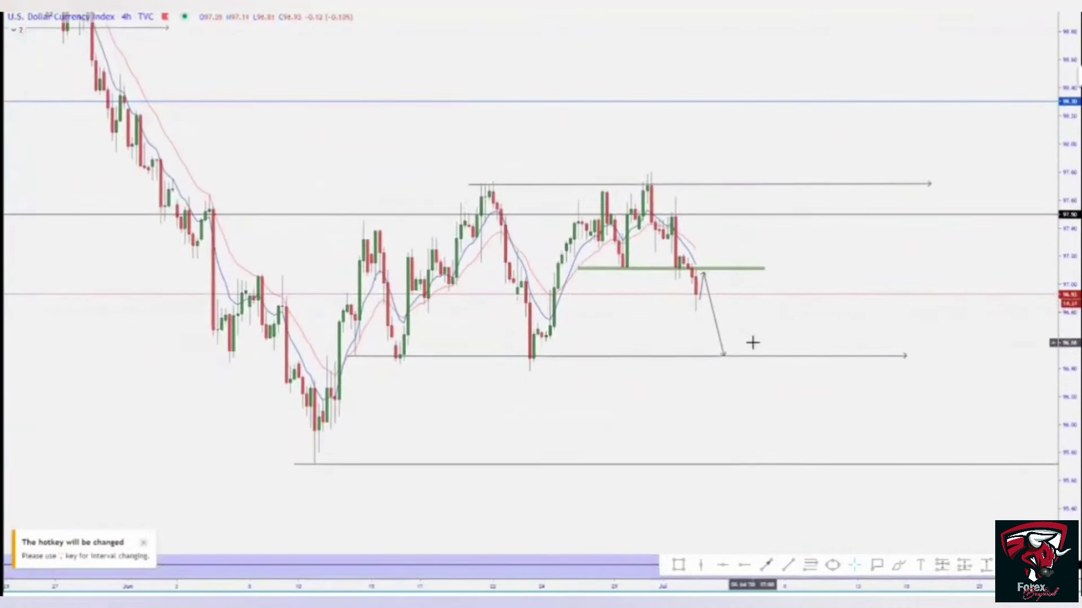
pyautogui.click(777, 568)
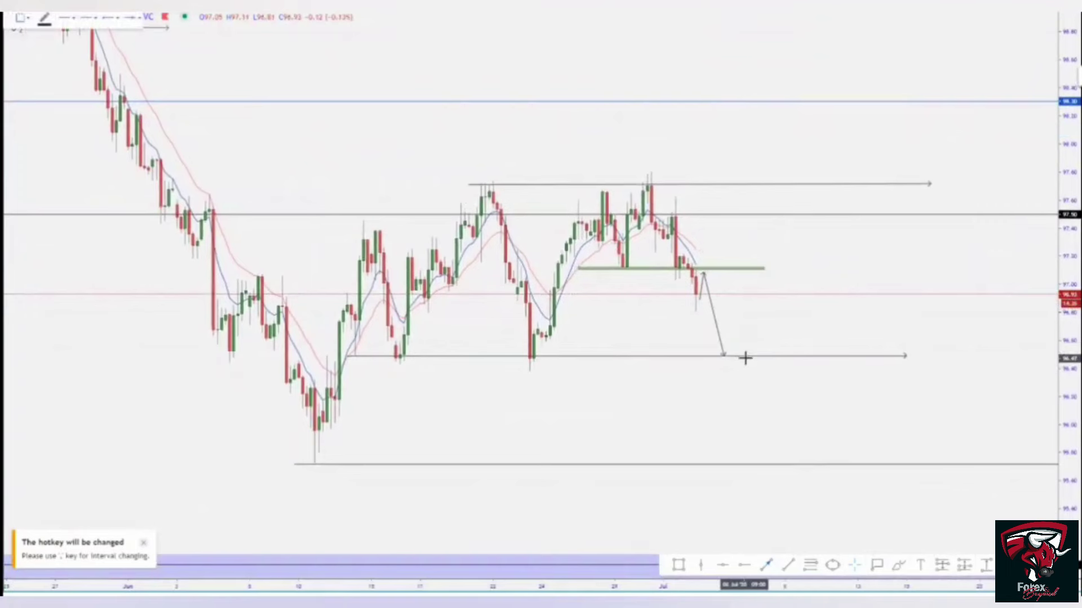
pyautogui.click(778, 465)
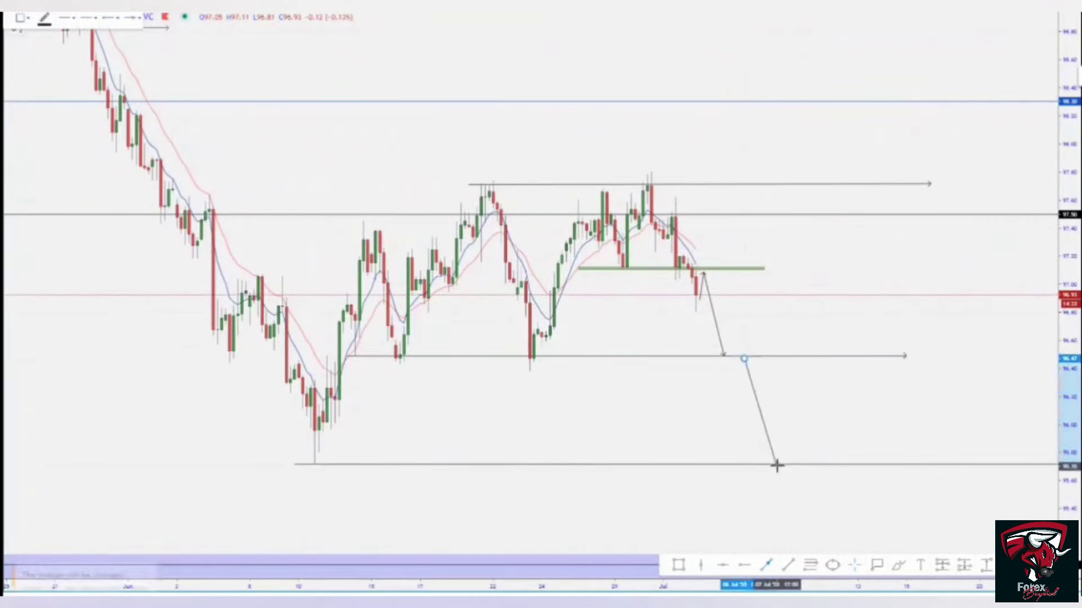
# - Switch to the Euro / U.S. Dollar 4-hour chart and examine the range between the two green zones
pyautogui.moveTo(820, 419); pyautogui.dragTo(788, 415)
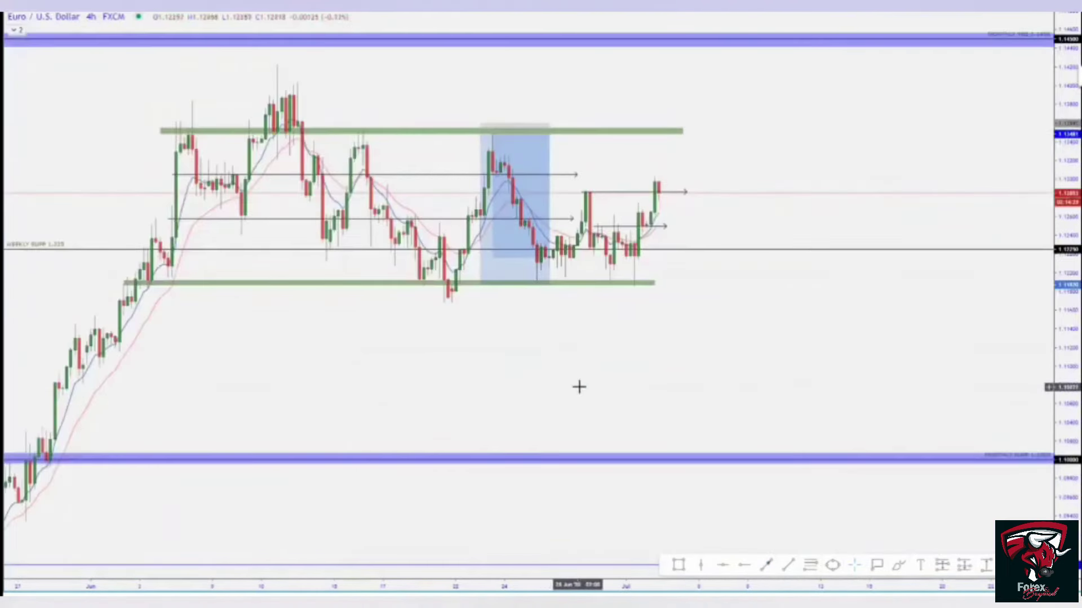
pyautogui.scroll(-3, 579, 387)
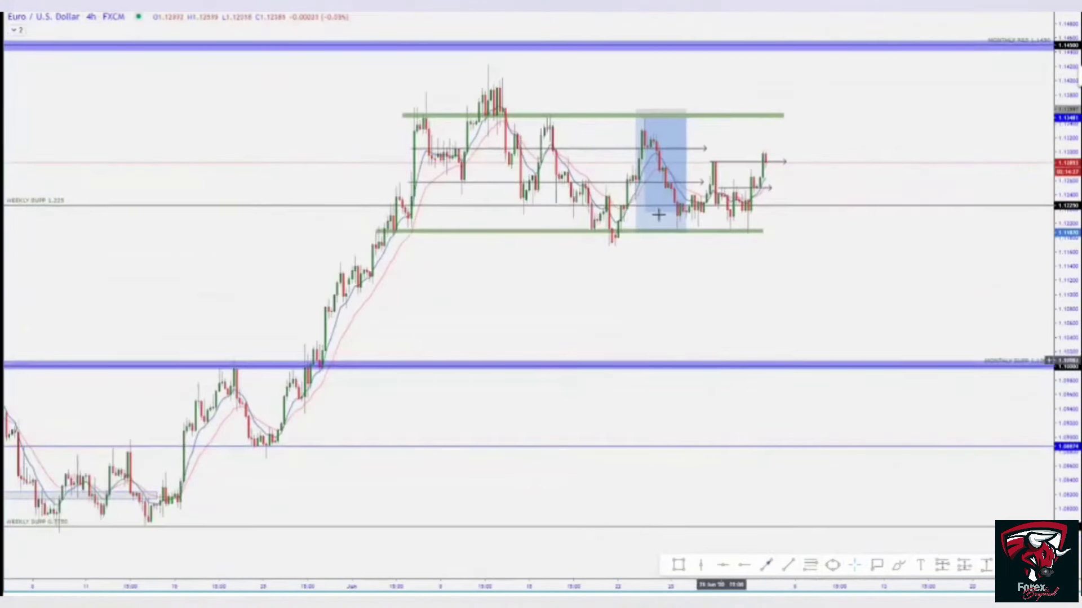
pyautogui.moveTo(1067, 372); pyautogui.dragTo(1066, 79)
pyautogui.moveTo(923, 269); pyautogui.dragTo(1028, 505)
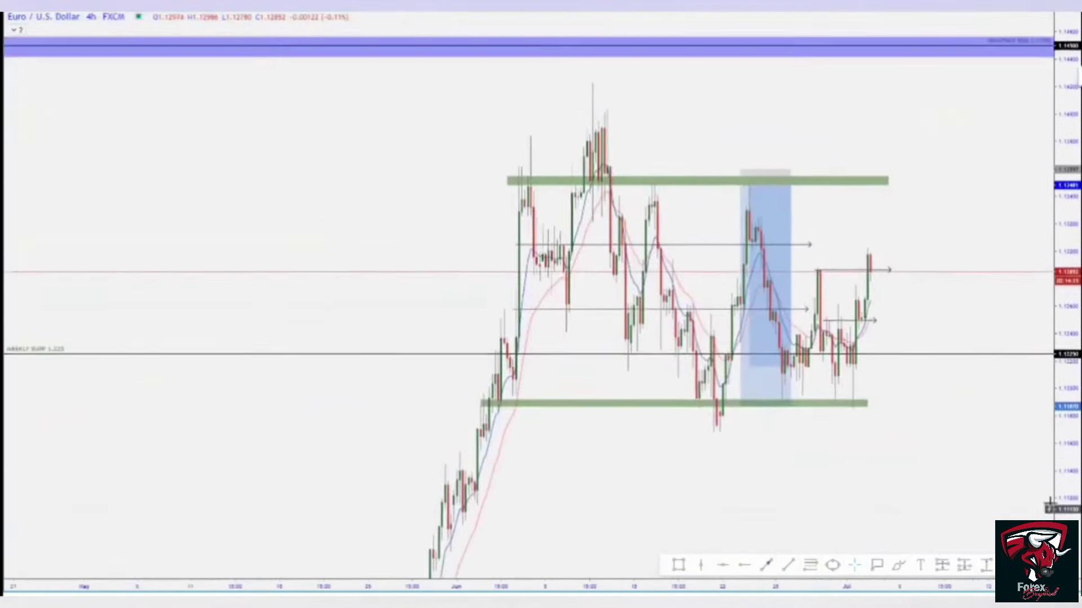
pyautogui.scroll(5, 678, 398)
pyautogui.moveTo(663, 332); pyautogui.dragTo(671, 330)
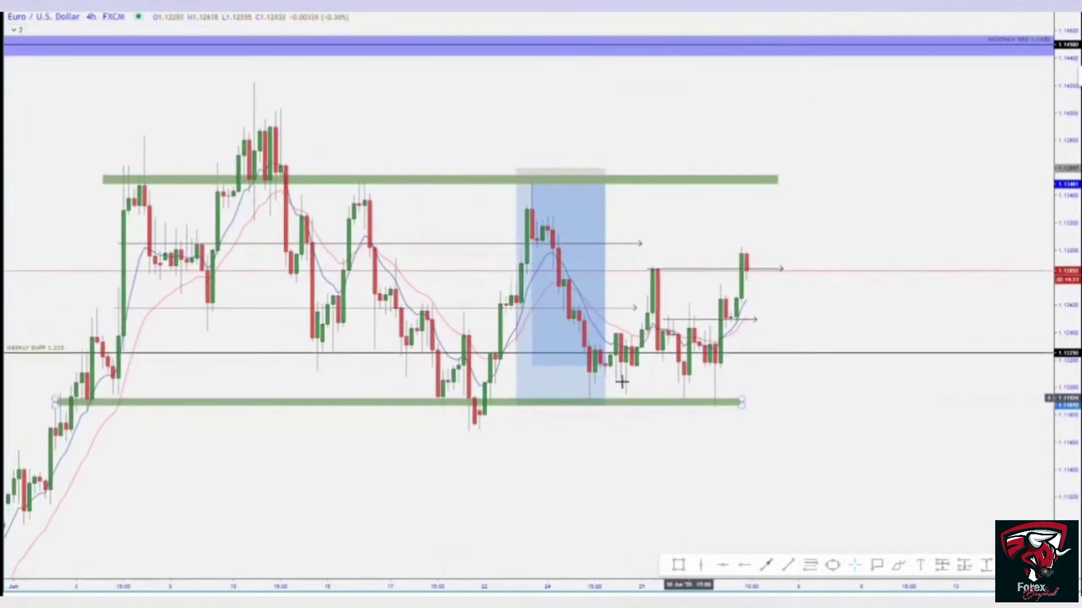
pyautogui.click(546, 224)
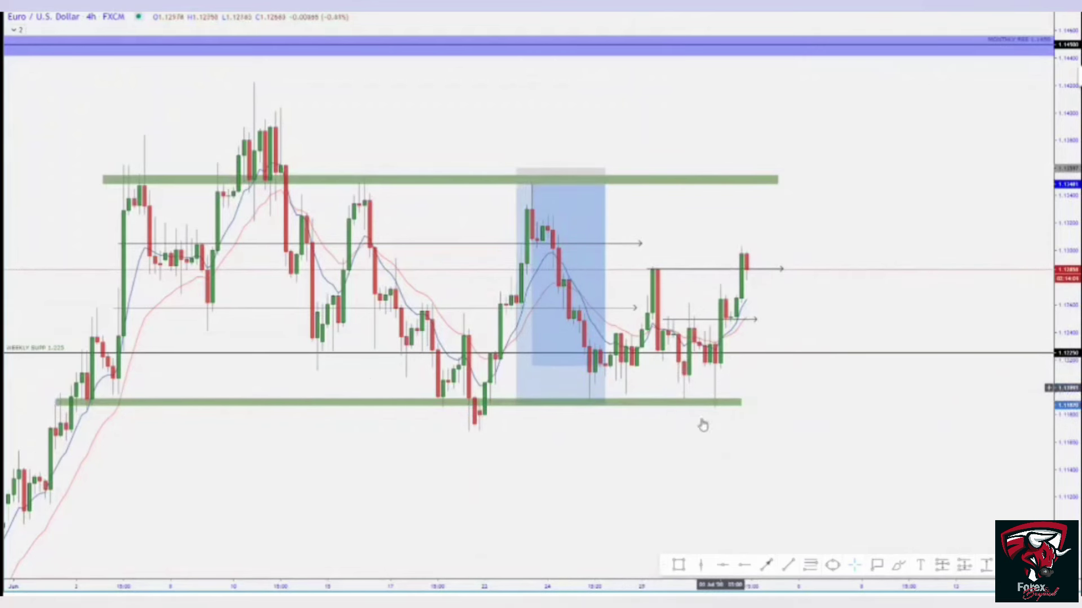
pyautogui.click(734, 404)
pyautogui.click(730, 420)
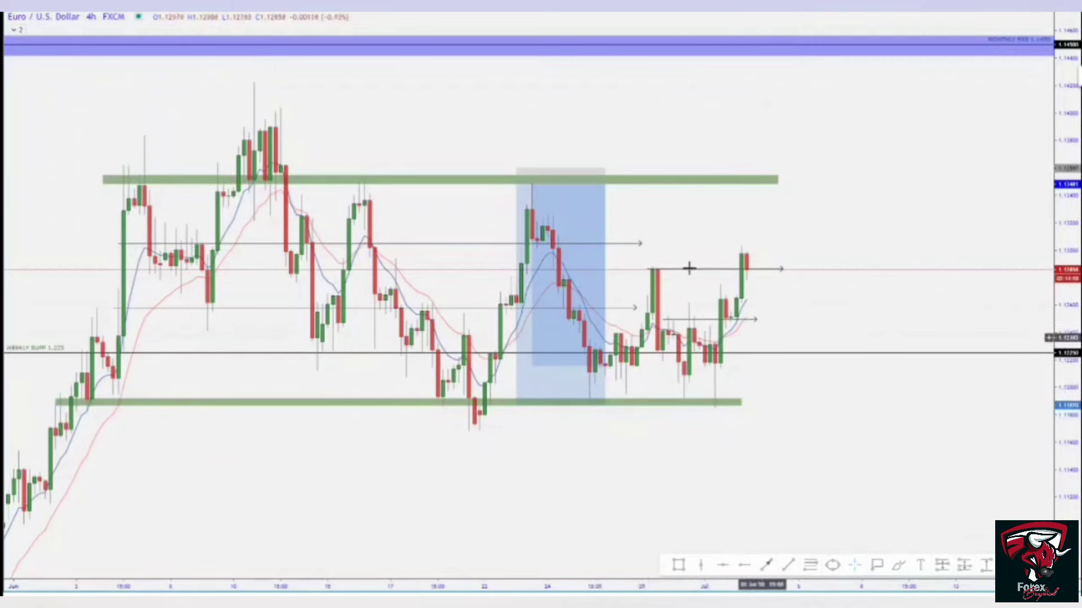
# - Examine the early July candles closely against the short arrow lines near 1.1286 and 1.1249
pyautogui.scroll(5, 642, 260)
pyautogui.moveTo(688, 278); pyautogui.dragTo(761, 271)
pyautogui.moveTo(1066, 454); pyautogui.dragTo(1046, 132)
pyautogui.moveTo(561, 241); pyautogui.dragTo(924, 219)
pyautogui.scroll(3, 850, 242)
pyautogui.scroll(3, 828, 252)
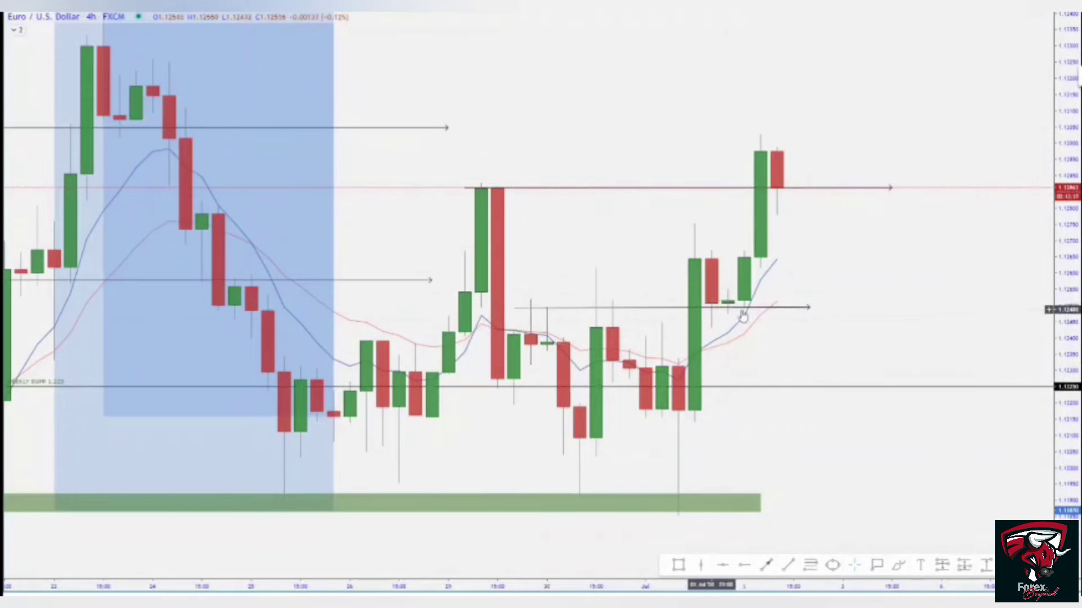
pyautogui.scroll(-2, 792, 286)
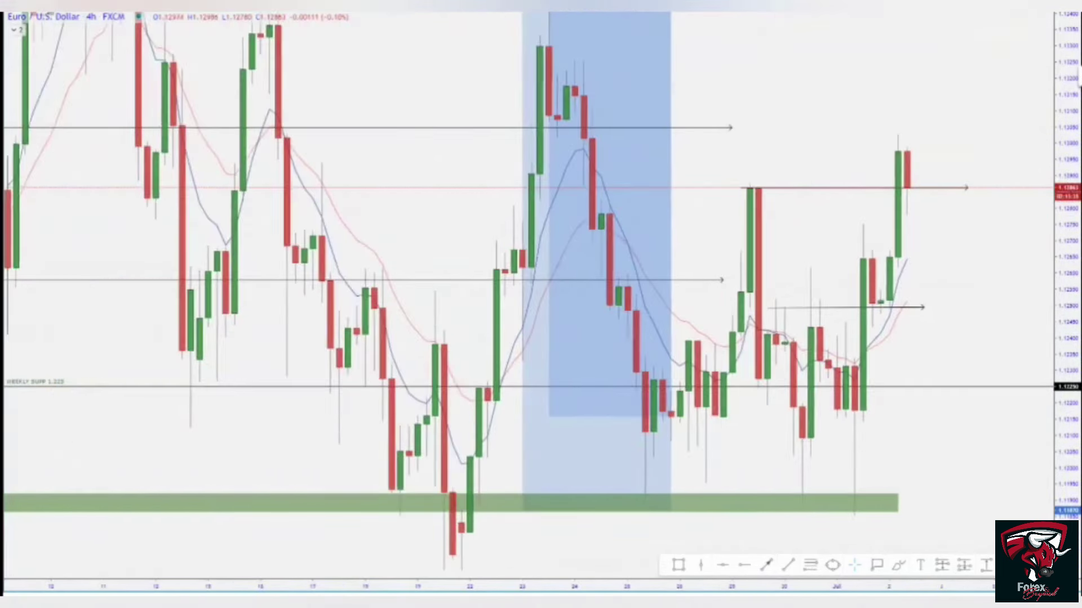
pyautogui.moveTo(1073, 105); pyautogui.dragTo(1072, 248)
pyautogui.moveTo(986, 185); pyautogui.dragTo(910, 239)
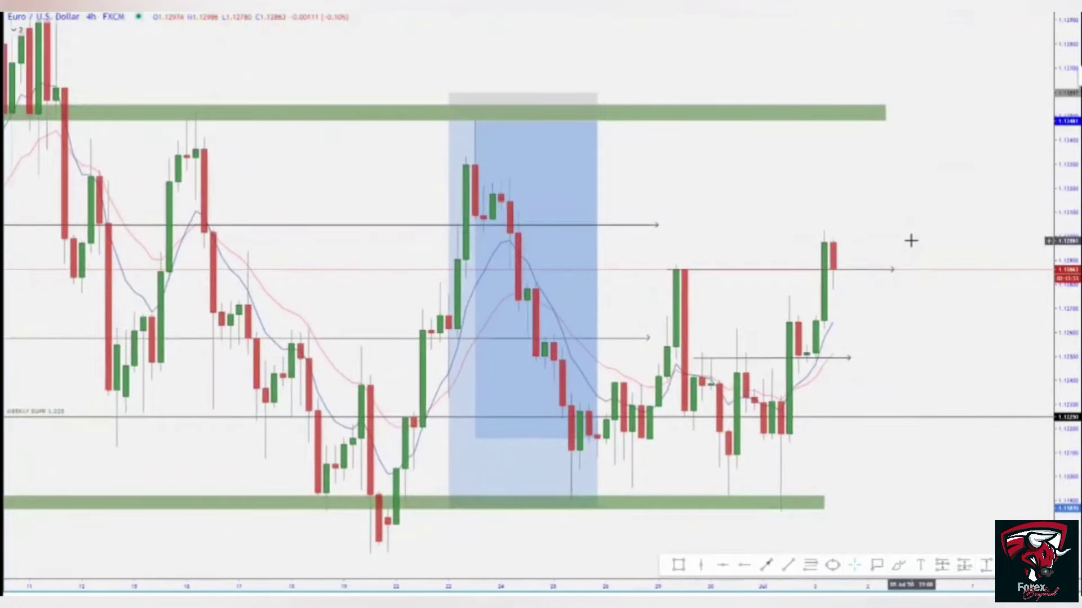
# - Draw an upward arrow from about 1.1288 to the upper green zone at about 1.1347, and extend that zone further ahead in time
pyautogui.scroll(-1, 928, 198)
pyautogui.scroll(-3, 928, 199)
pyautogui.moveTo(972, 195); pyautogui.dragTo(910, 207)
pyautogui.moveTo(1059, 169); pyautogui.dragTo(1059, 265)
pyautogui.moveTo(978, 221); pyautogui.dragTo(848, 262)
pyautogui.scroll(-3, 850, 293)
pyautogui.moveTo(917, 265); pyautogui.dragTo(876, 252)
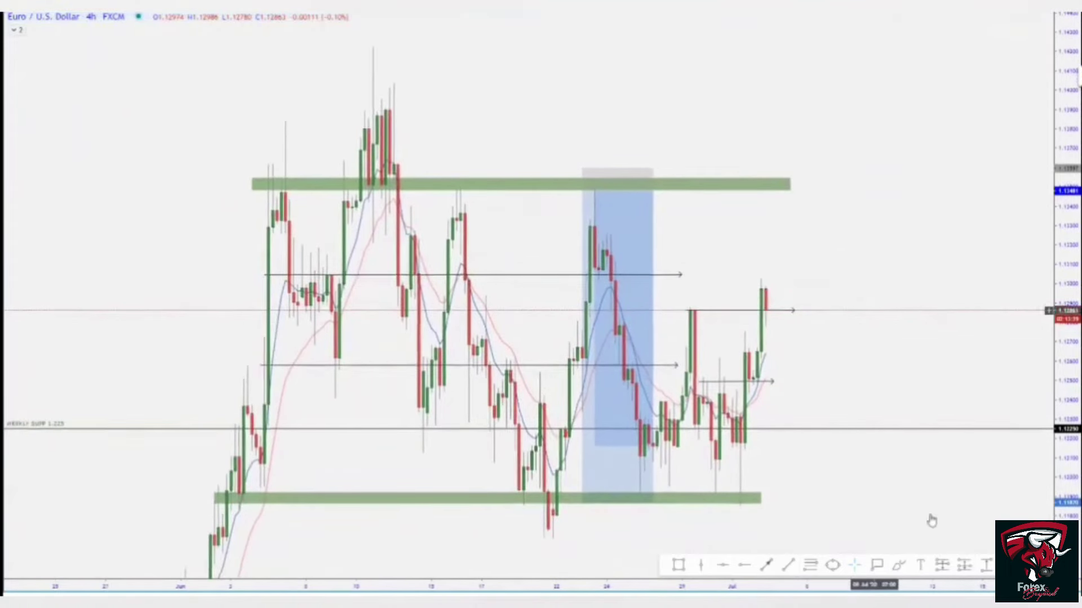
pyautogui.click(770, 565)
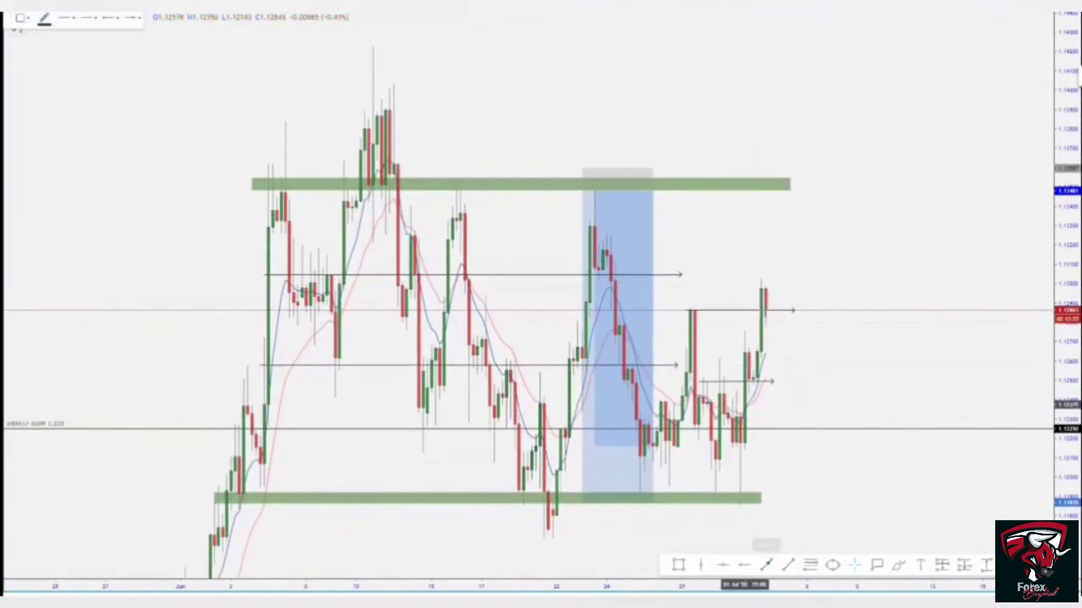
pyautogui.click(774, 307)
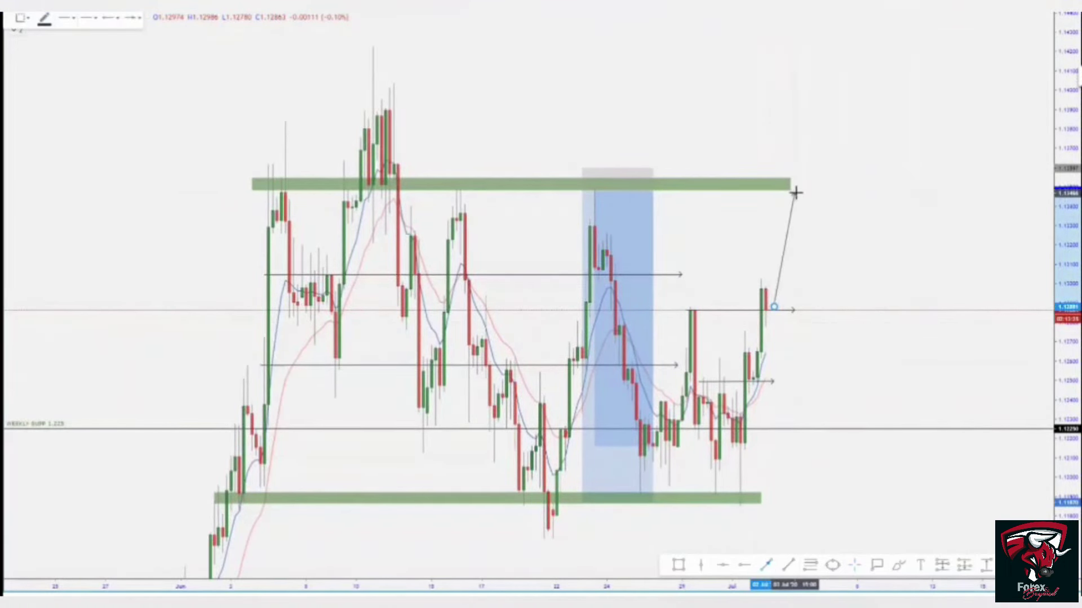
pyautogui.click(795, 193)
pyautogui.moveTo(792, 188); pyautogui.dragTo(892, 190)
# - Draw a second upward arrow from the upper green zone at about 1.1355 to the monthly resistance zone at about 1.1445
pyautogui.moveTo(936, 263); pyautogui.dragTo(847, 273)
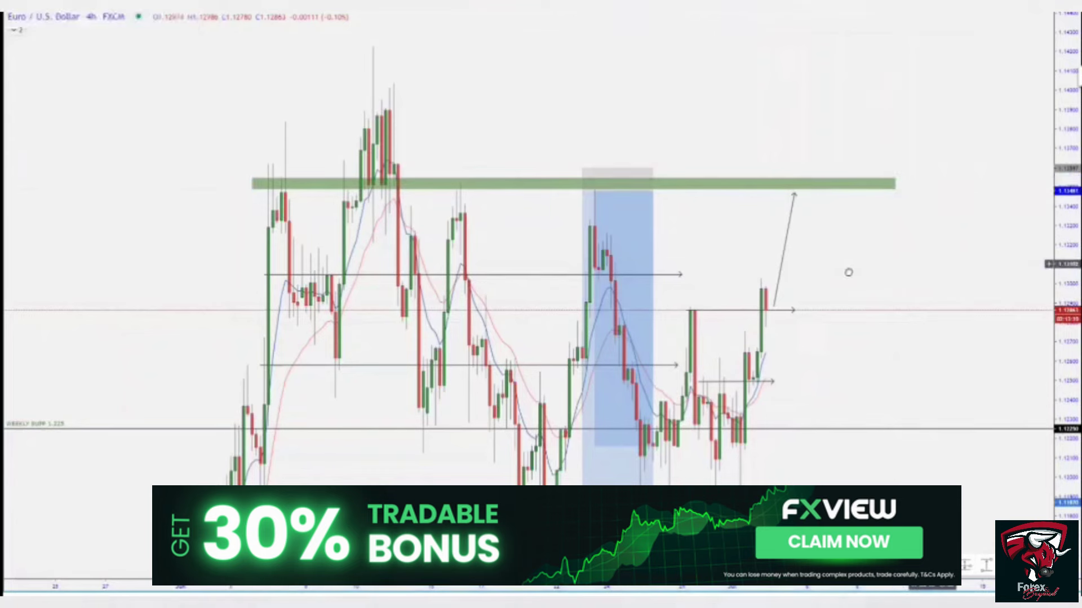
pyautogui.moveTo(1075, 226); pyautogui.dragTo(1048, 350)
pyautogui.moveTo(956, 329); pyautogui.dragTo(959, 340)
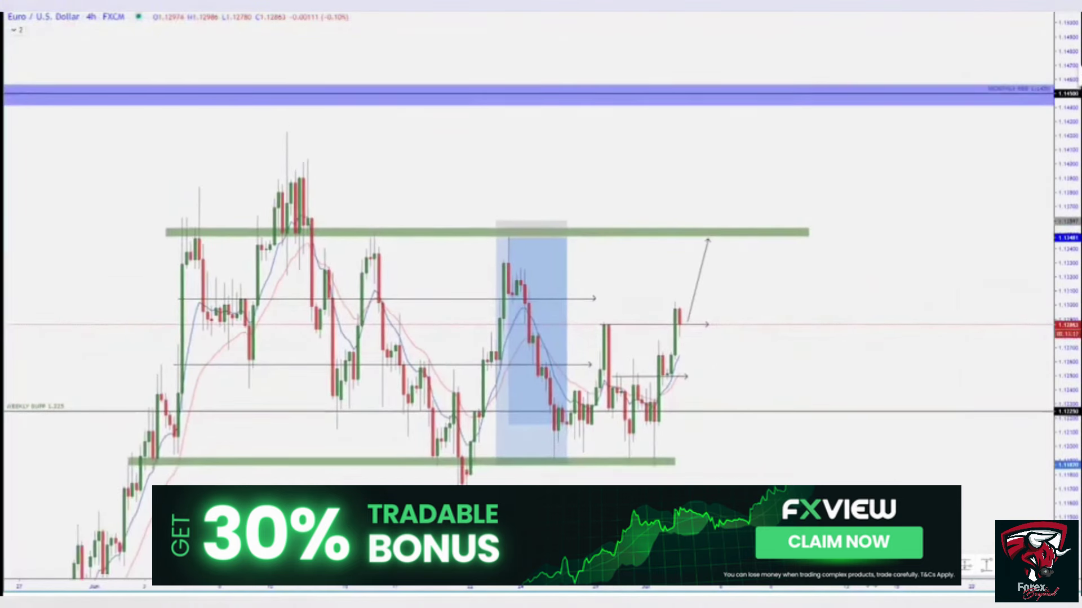
pyautogui.click(732, 228)
pyautogui.click(780, 100)
# - Adjust the second arrow's tip to the lower edge of the monthly resistance zone at about 1.1442
pyautogui.scroll(-3, 976, 466)
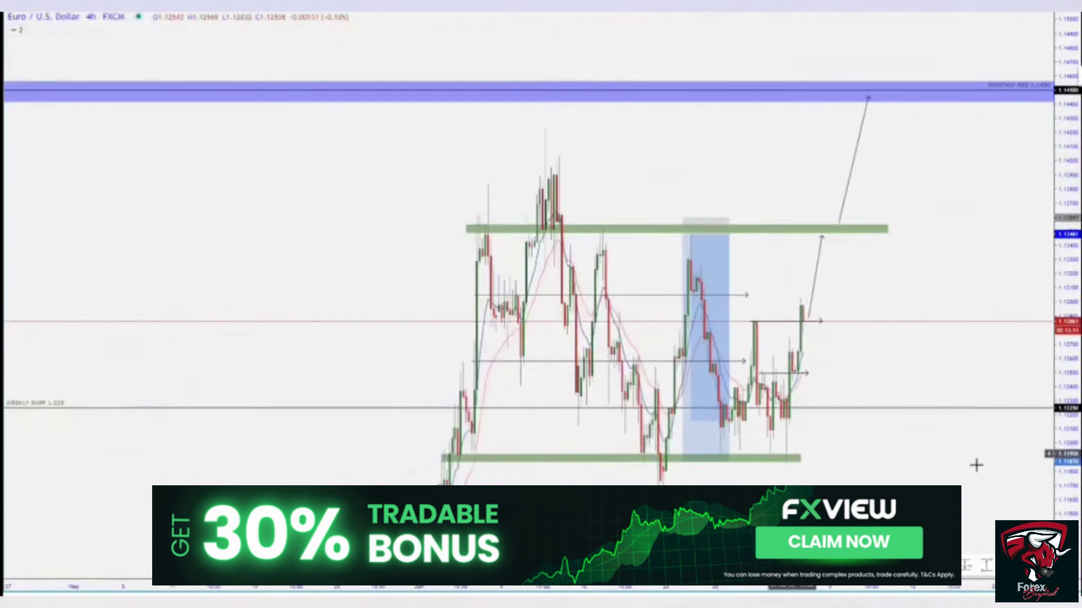
pyautogui.moveTo(961, 473); pyautogui.dragTo(838, 408)
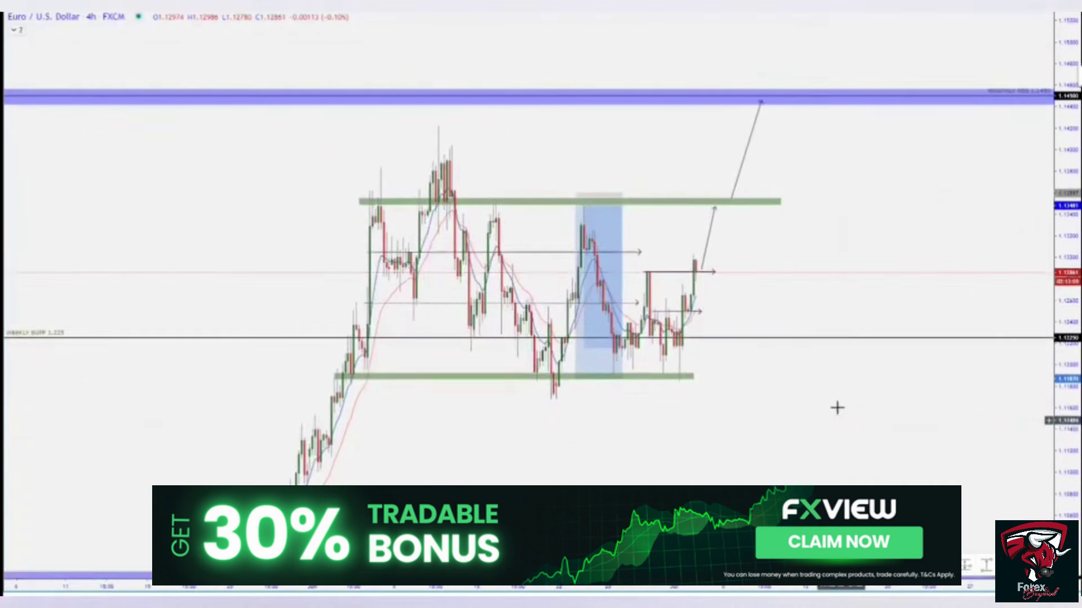
pyautogui.moveTo(762, 108); pyautogui.dragTo(747, 105)
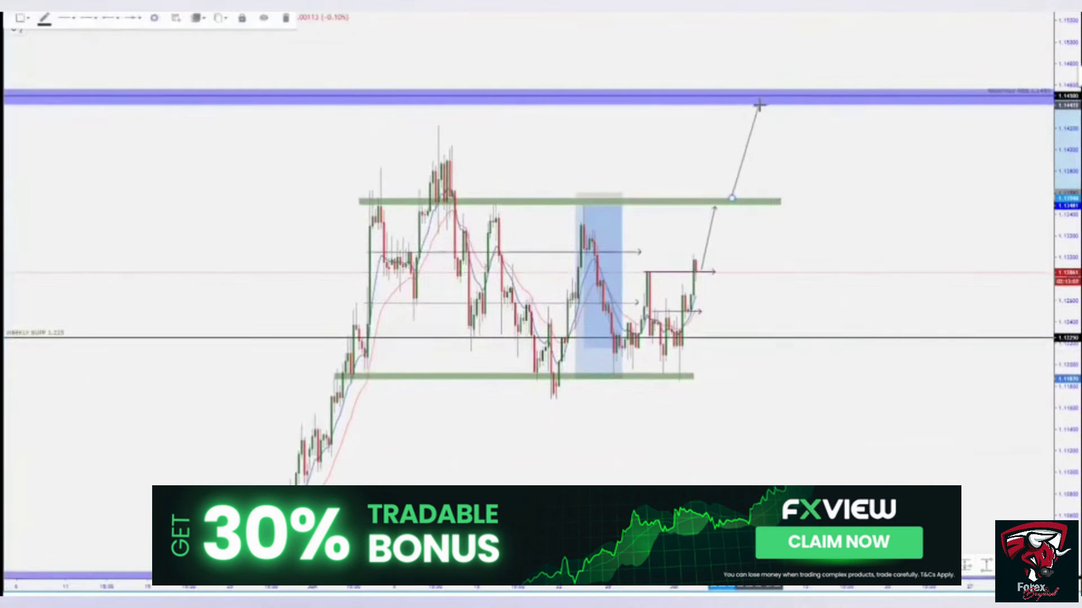
pyautogui.click(810, 162)
pyautogui.moveTo(860, 174); pyautogui.dragTo(984, 473)
pyautogui.scroll(3, 849, 287)
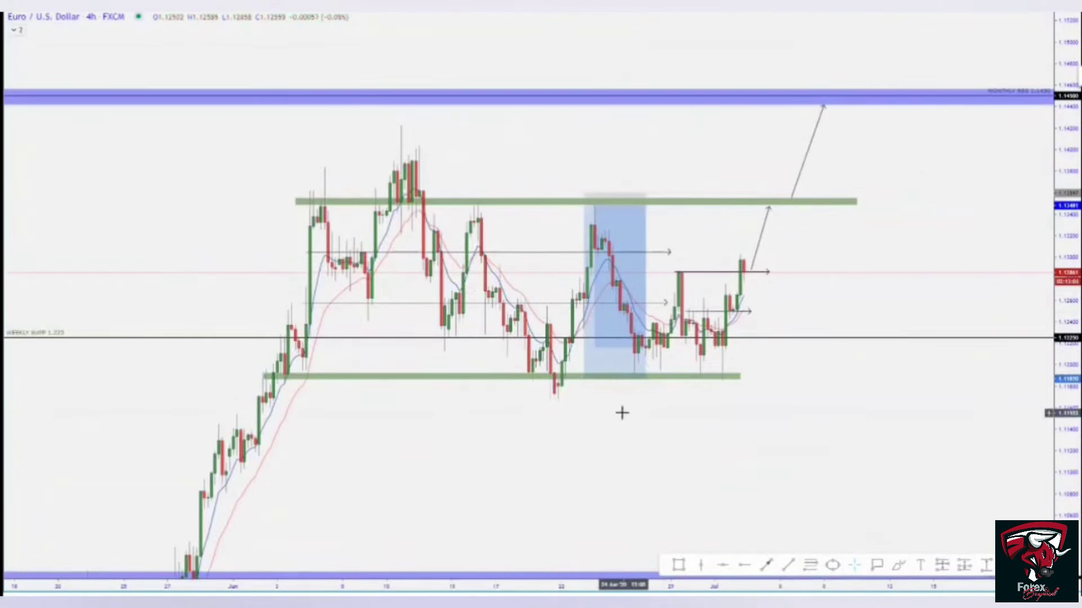
# - Switch to the U.S. Dollar / Canadian Dollar 4-hour chart and examine recent price action around the rising trendline and green support zone
pyautogui.moveTo(620, 410); pyautogui.dragTo(659, 381)
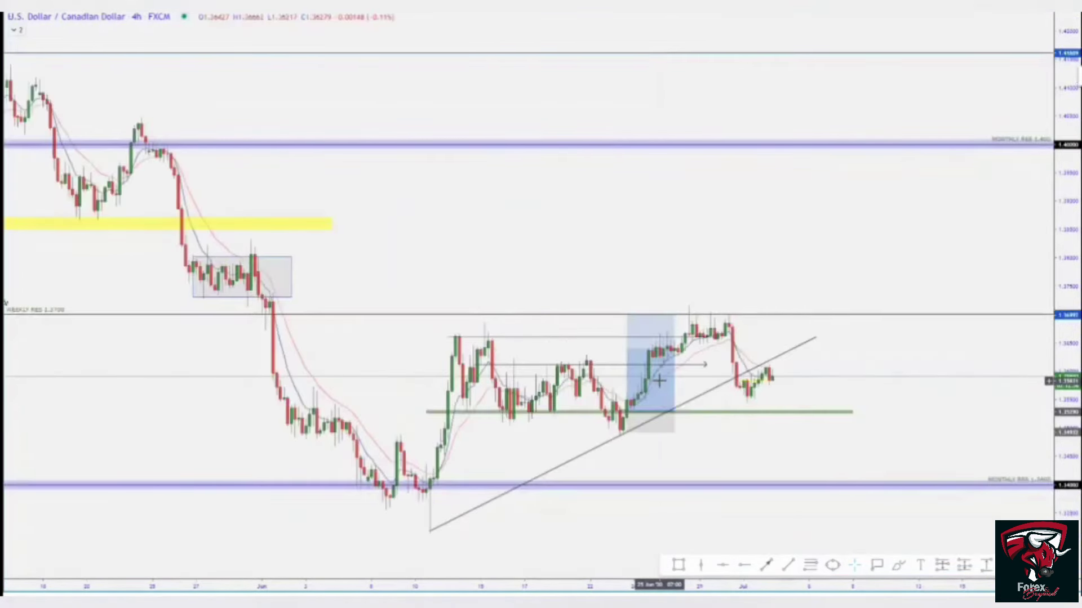
pyautogui.scroll(-5, 659, 380)
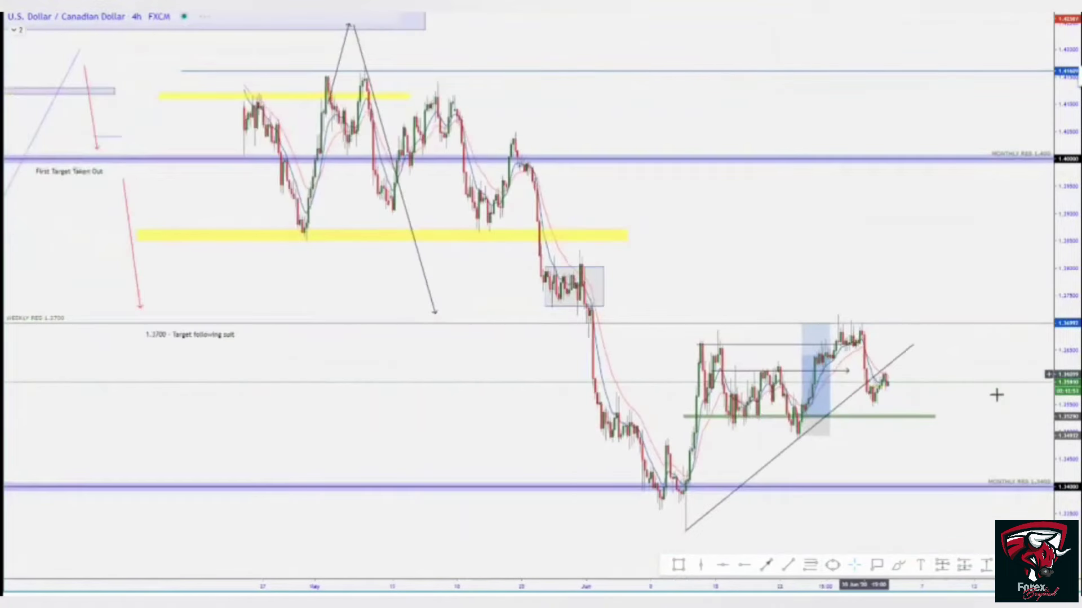
pyautogui.moveTo(1067, 434); pyautogui.dragTo(1066, 345)
pyautogui.moveTo(1014, 332); pyautogui.dragTo(1014, 393)
pyautogui.moveTo(977, 311); pyautogui.dragTo(973, 187)
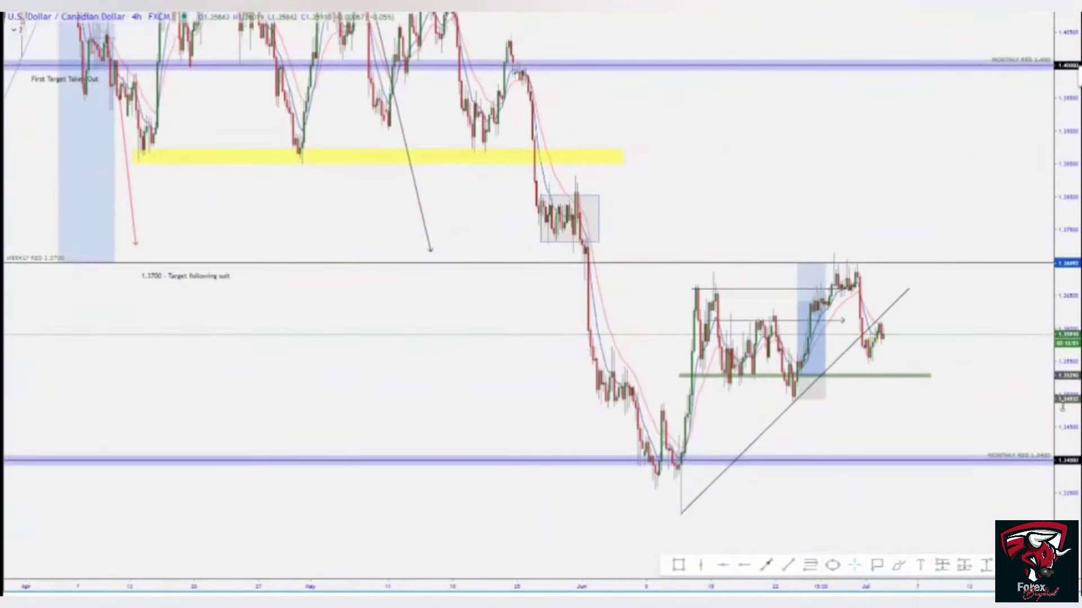
pyautogui.moveTo(1063, 402); pyautogui.dragTo(1062, 251)
pyautogui.moveTo(969, 291); pyautogui.dragTo(967, 207)
pyautogui.scroll(5, 968, 207)
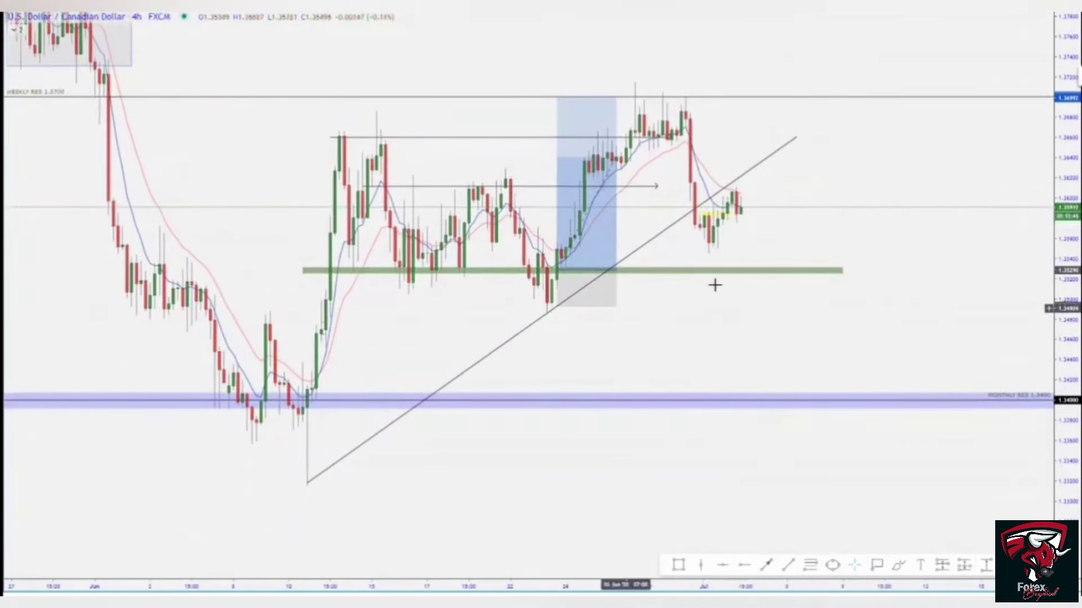
pyautogui.moveTo(803, 242); pyautogui.dragTo(712, 240)
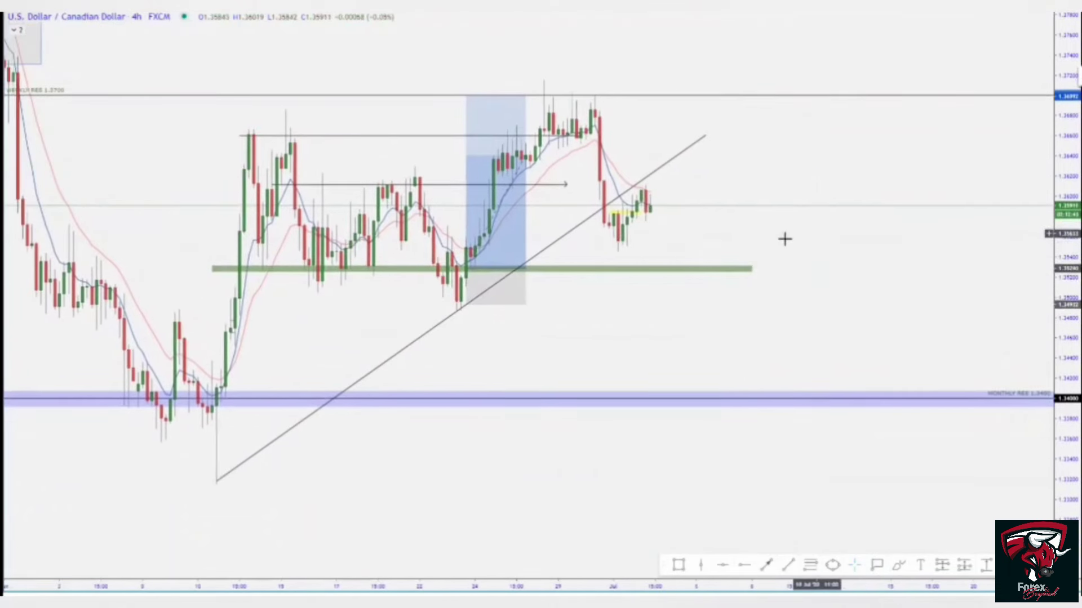
pyautogui.moveTo(1061, 343); pyautogui.dragTo(1035, 226)
pyautogui.moveTo(904, 286); pyautogui.dragTo(913, 326)
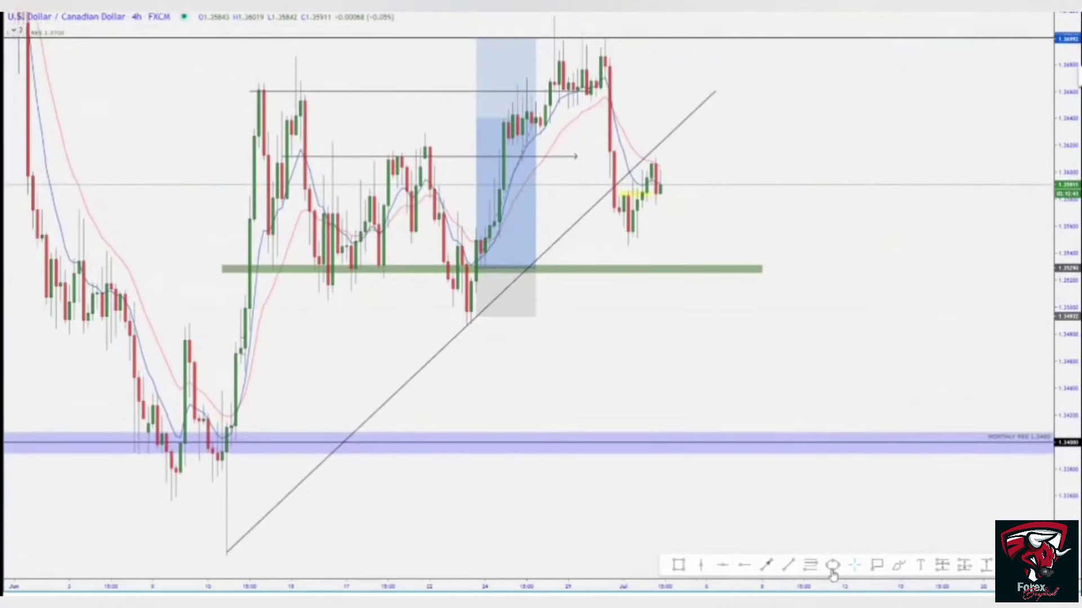
# - Place a short position at about 1.3591 with its stop at about 1.3623 and its target on the monthly 1.3400 level
pyautogui.click(942, 565)
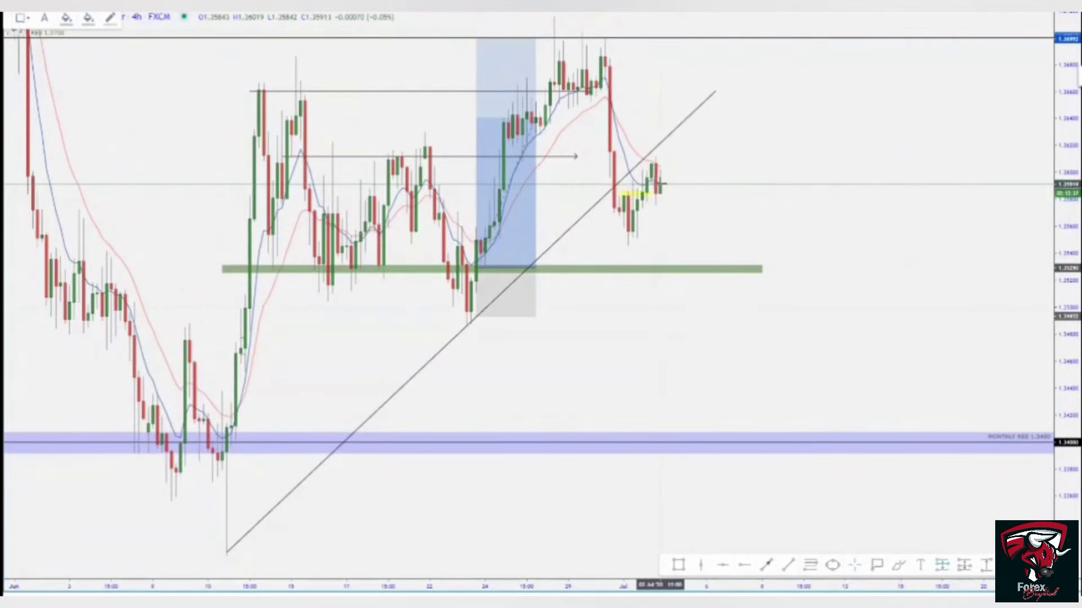
pyautogui.click(661, 184)
pyautogui.moveTo(660, 48); pyautogui.dragTo(650, 141)
pyautogui.moveTo(828, 83); pyautogui.dragTo(752, 129)
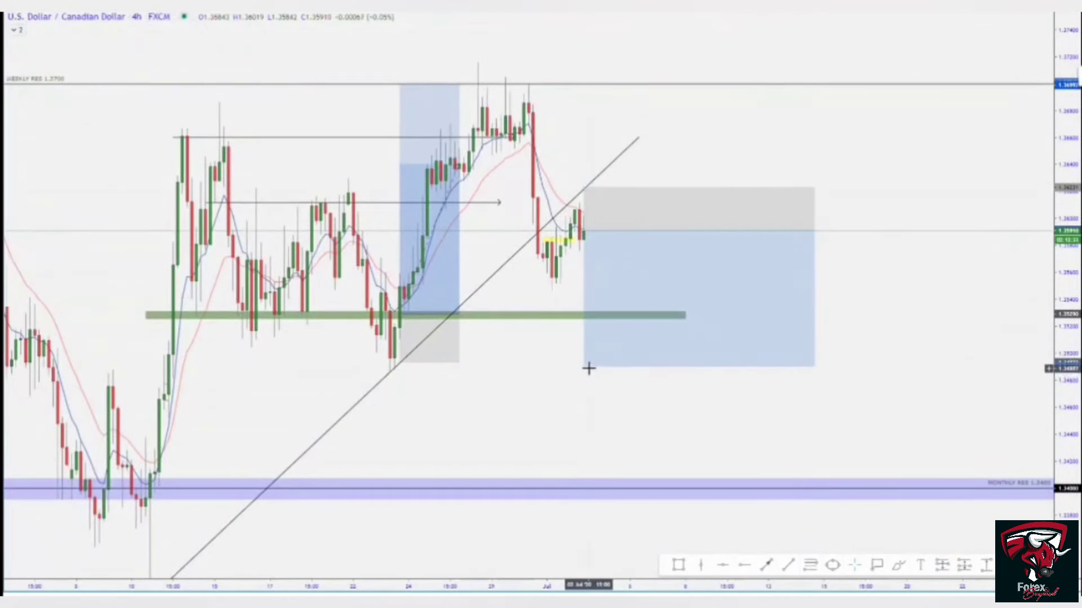
pyautogui.moveTo(587, 367)
pyautogui.mouseDown()
pyautogui.moveTo(583, 314)
pyautogui.moveTo(584, 488)
pyautogui.mouseUp()
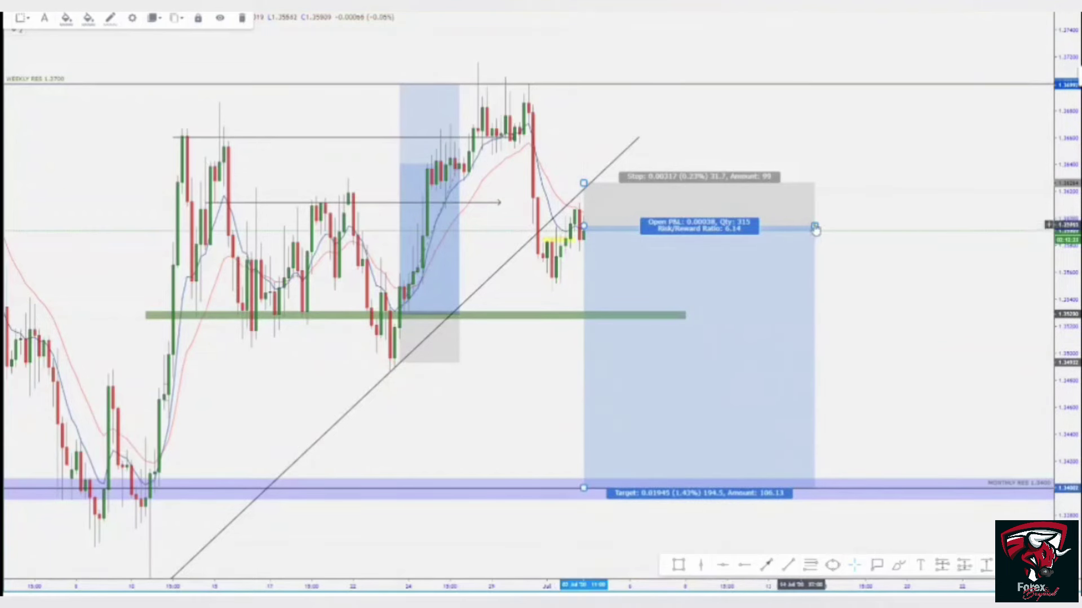
# - Shorten the short position's time span so the box ends around 8 July
pyautogui.moveTo(811, 223); pyautogui.dragTo(695, 224)
pyautogui.click(785, 253)
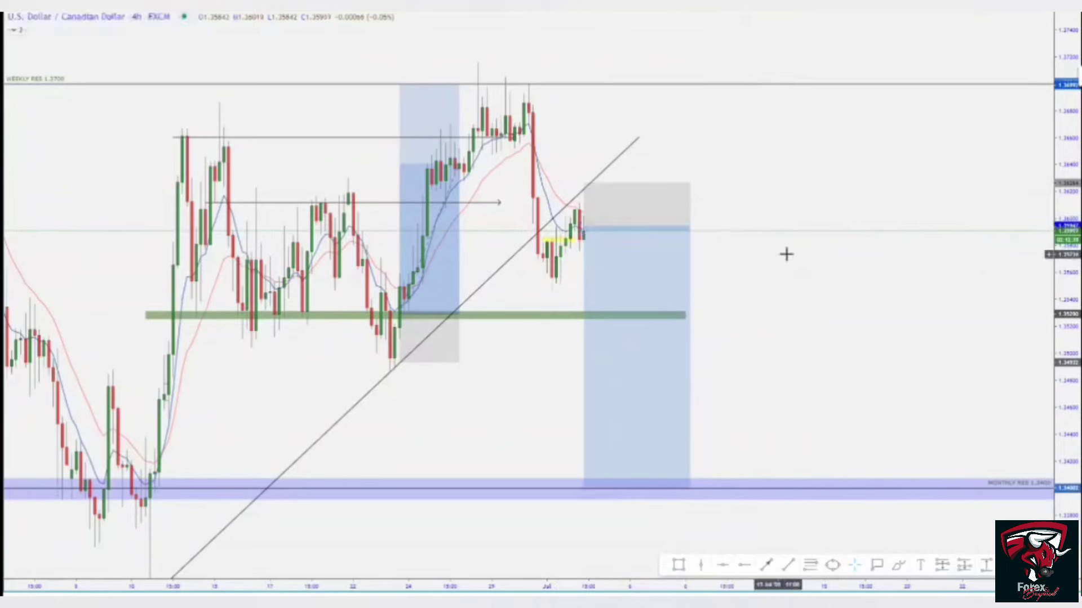
pyautogui.moveTo(785, 253); pyautogui.dragTo(943, 193)
pyautogui.moveTo(1059, 138); pyautogui.dragTo(992, 301)
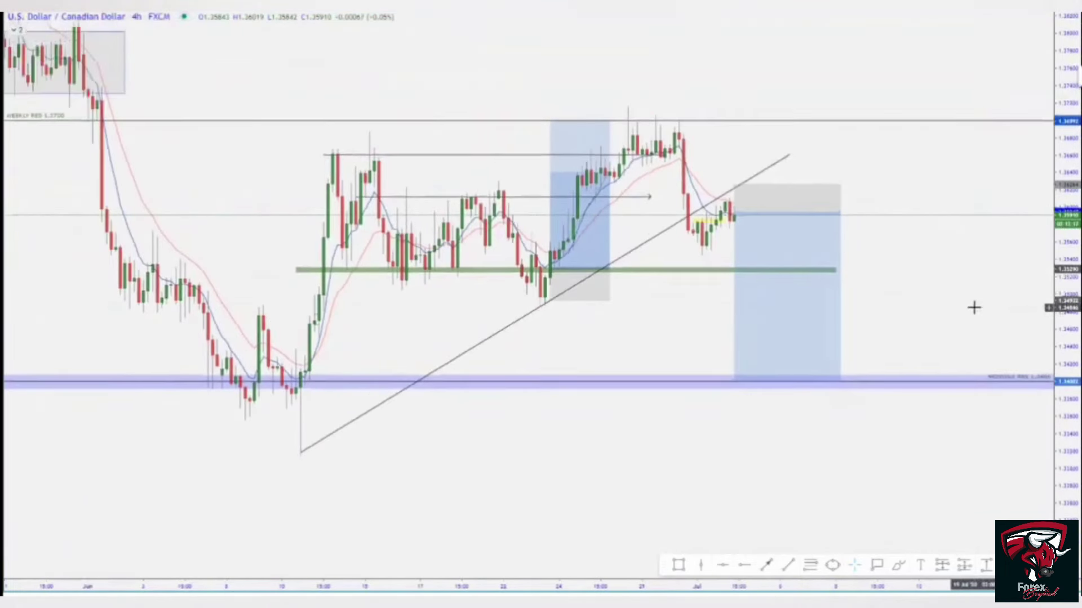
pyautogui.click(831, 243)
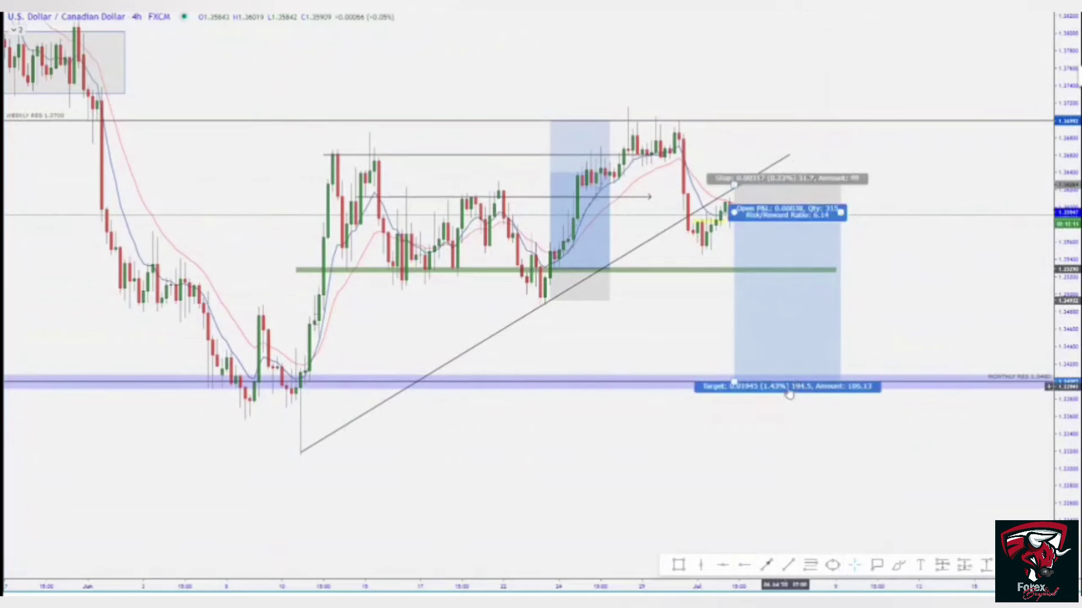
# - Extend the lower horizontal arrow line past the short position box, ending at about 1.3614
pyautogui.moveTo(659, 331); pyautogui.dragTo(504, 333)
pyautogui.scroll(-2, 505, 333)
pyautogui.moveTo(631, 324); pyautogui.dragTo(553, 309)
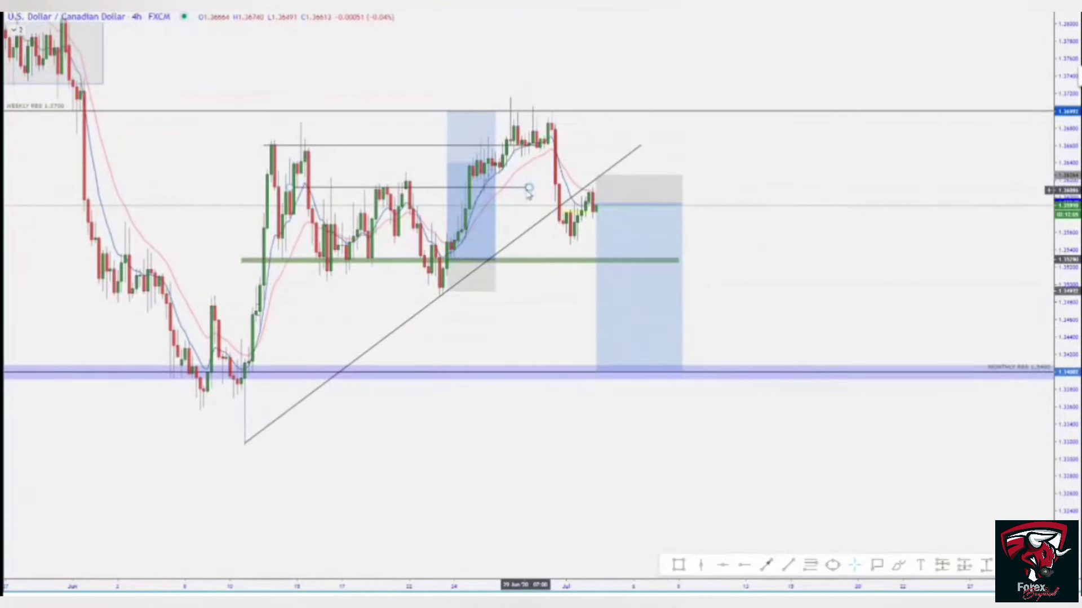
pyautogui.moveTo(528, 188); pyautogui.dragTo(696, 185)
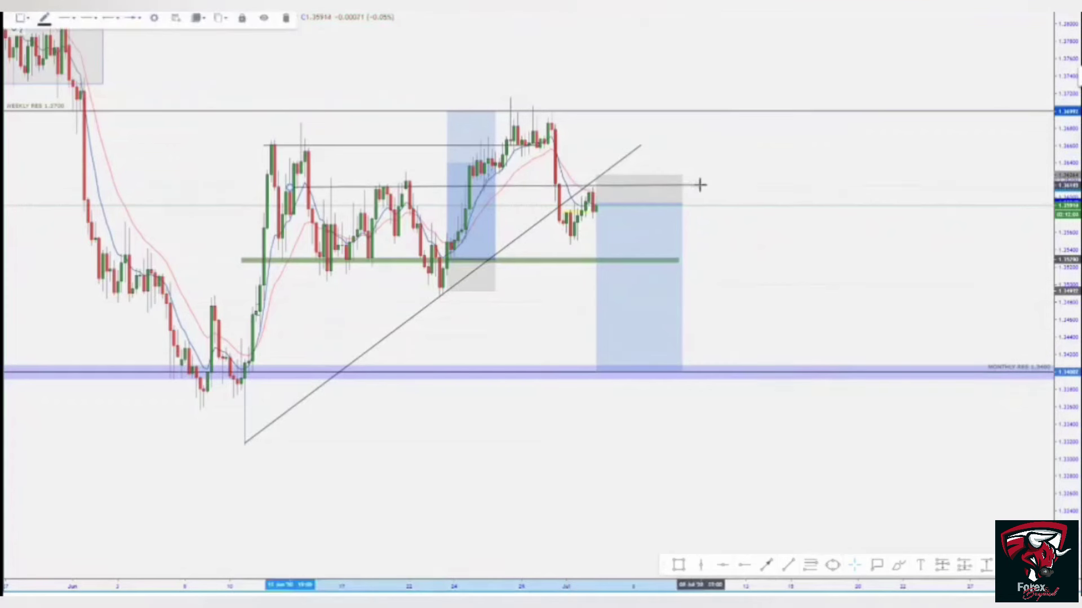
pyautogui.click(741, 279)
# - Move the whole short position up so its entry sits on the extended arrow line at about 1.3615
pyautogui.moveTo(780, 262); pyautogui.dragTo(744, 260)
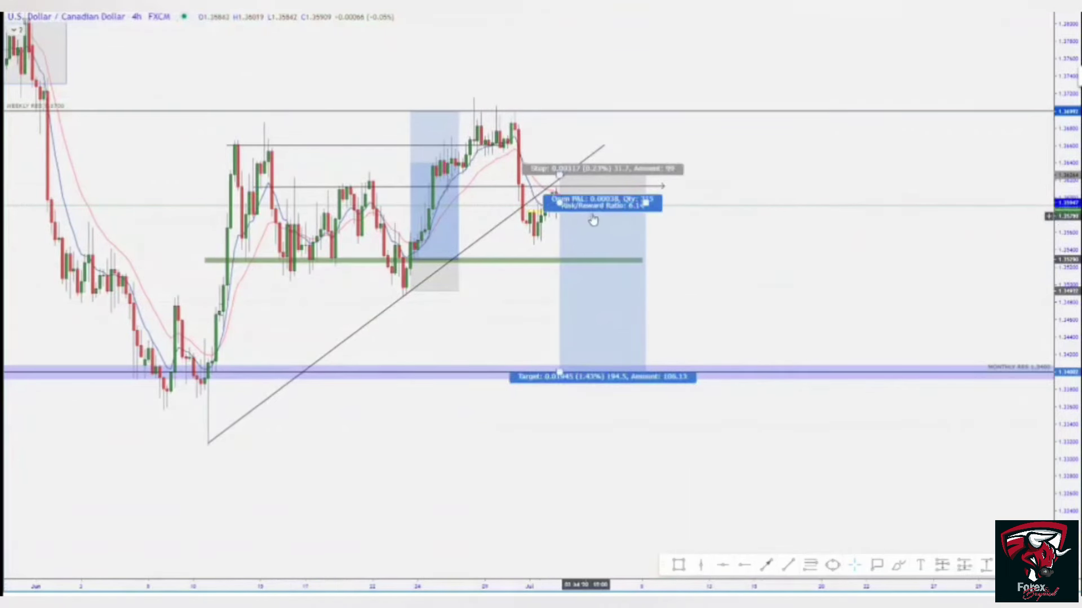
pyautogui.moveTo(596, 215); pyautogui.dragTo(604, 197)
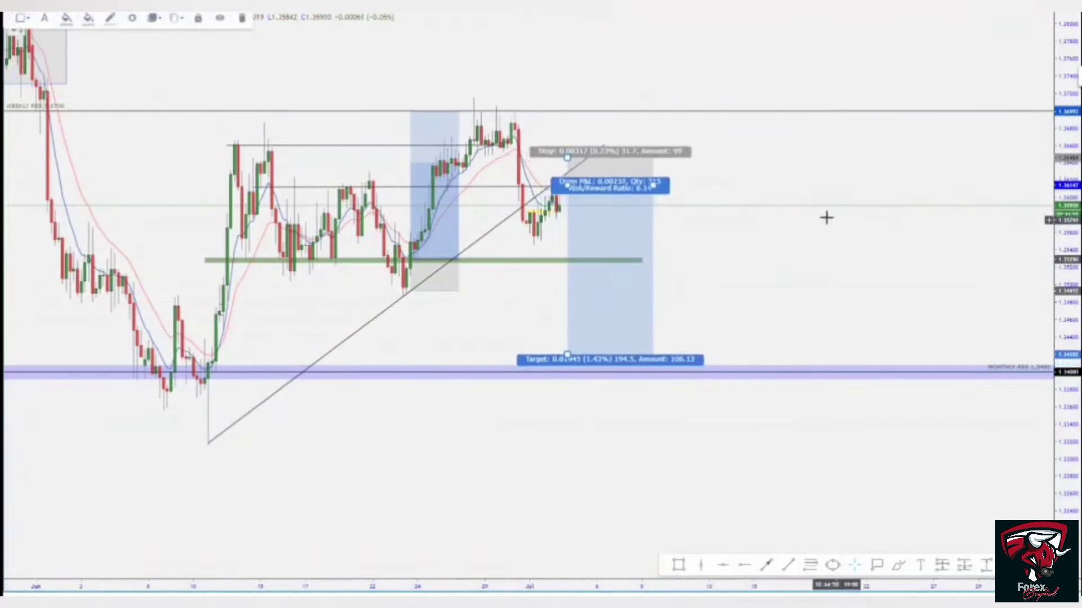
pyautogui.moveTo(760, 246); pyautogui.dragTo(761, 316)
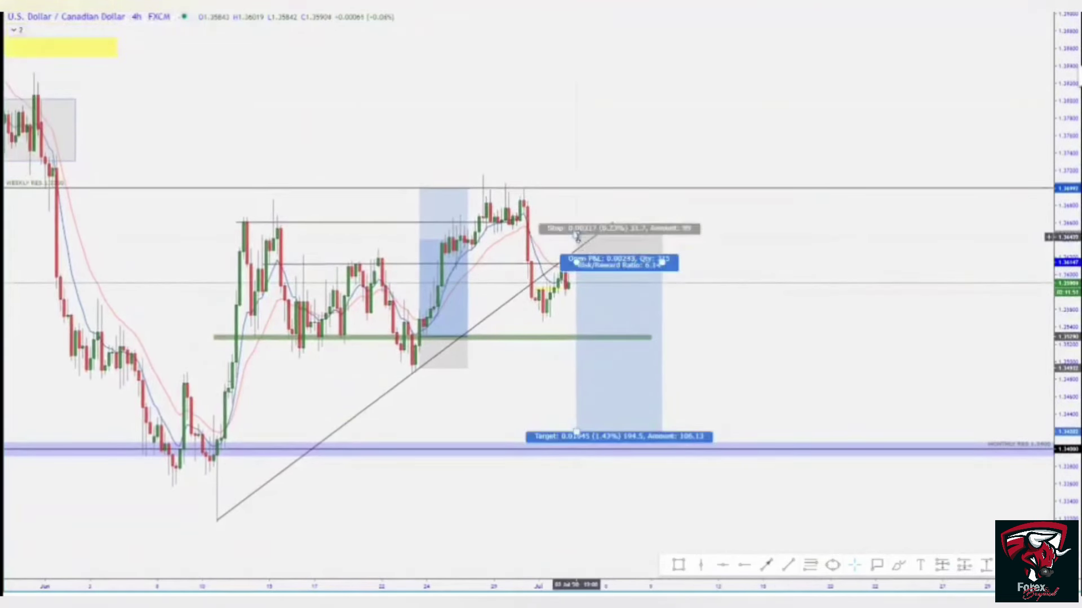
# - Tighten the short position's stop to about 1.3634 and extend its target down to the monthly 1.3400 level
pyautogui.moveTo(576, 236); pyautogui.dragTo(562, 246)
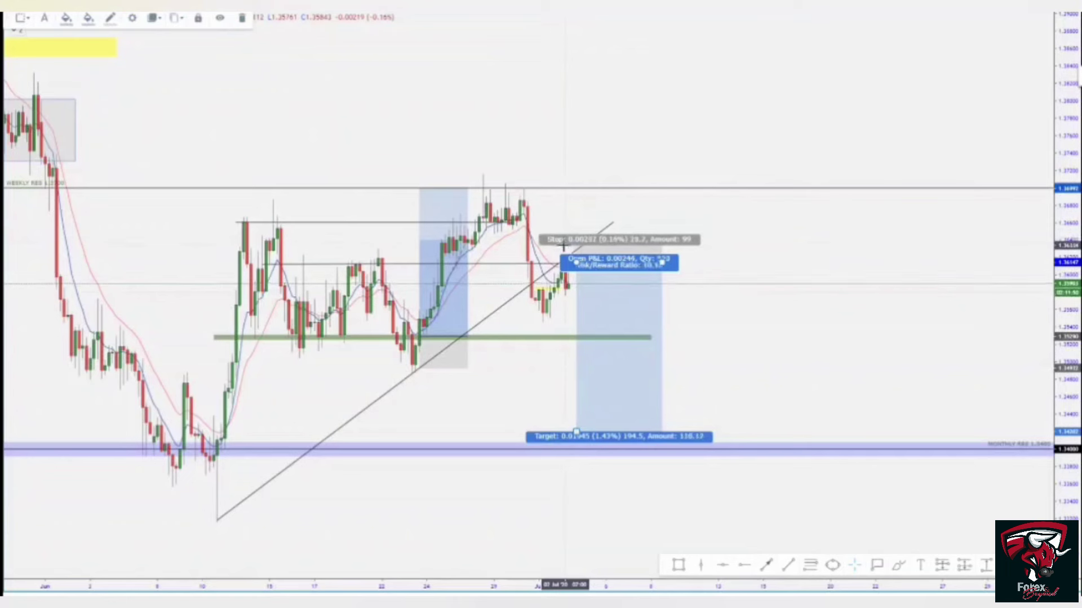
pyautogui.click(569, 191)
pyautogui.moveTo(575, 426); pyautogui.dragTo(573, 447)
pyautogui.click(523, 420)
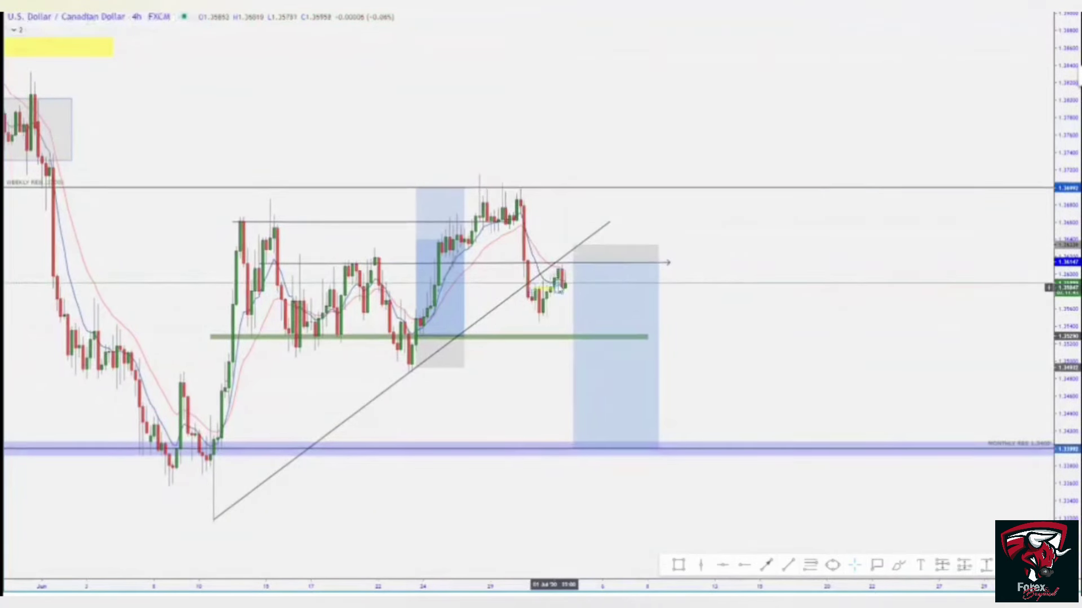
# - Examine the latest 4-hour candles beside the short position, between the lower arrow line and the green zone
pyautogui.moveTo(486, 425); pyautogui.dragTo(467, 423)
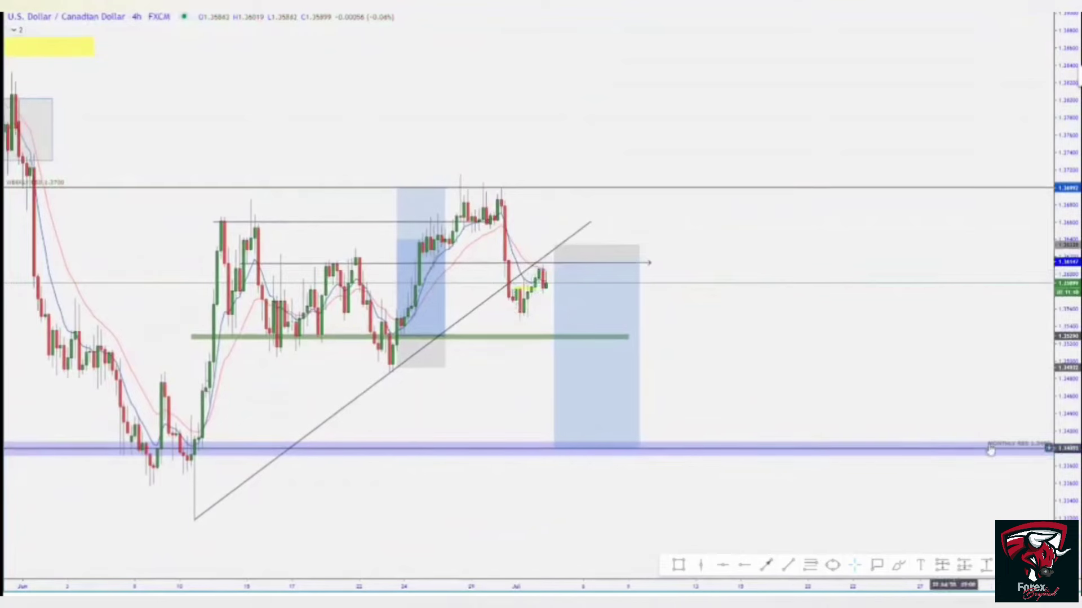
pyautogui.scroll(5, 958, 189)
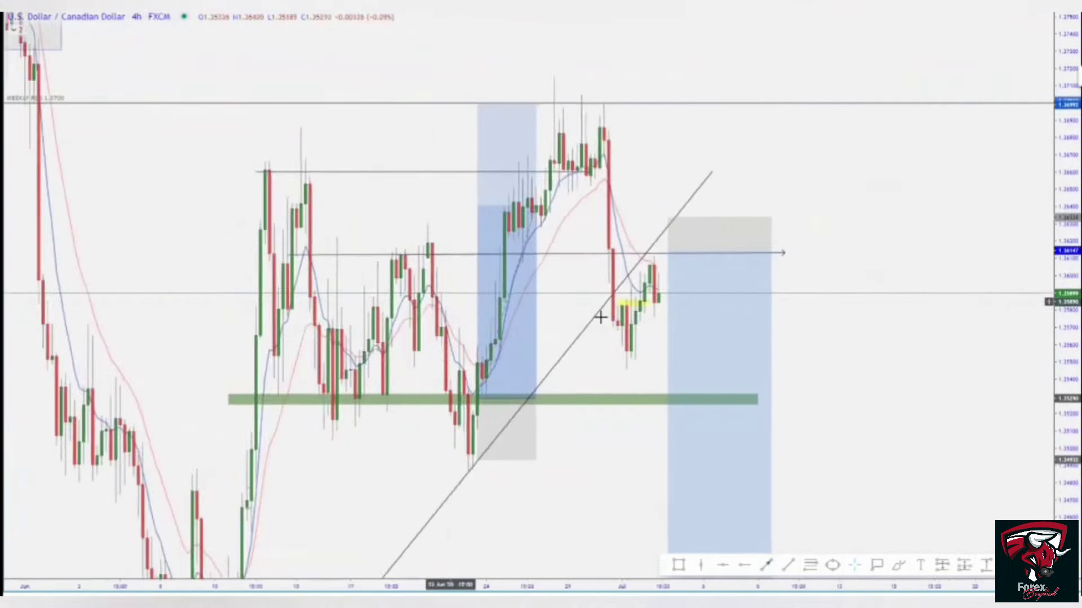
pyautogui.scroll(2, 545, 337)
pyautogui.moveTo(681, 355); pyautogui.dragTo(792, 348)
pyautogui.moveTo(1067, 383); pyautogui.dragTo(1066, 271)
pyautogui.moveTo(939, 298); pyautogui.dragTo(955, 294)
pyautogui.hscroll(-1, 955, 294)
pyautogui.scroll(3, 344, 338)
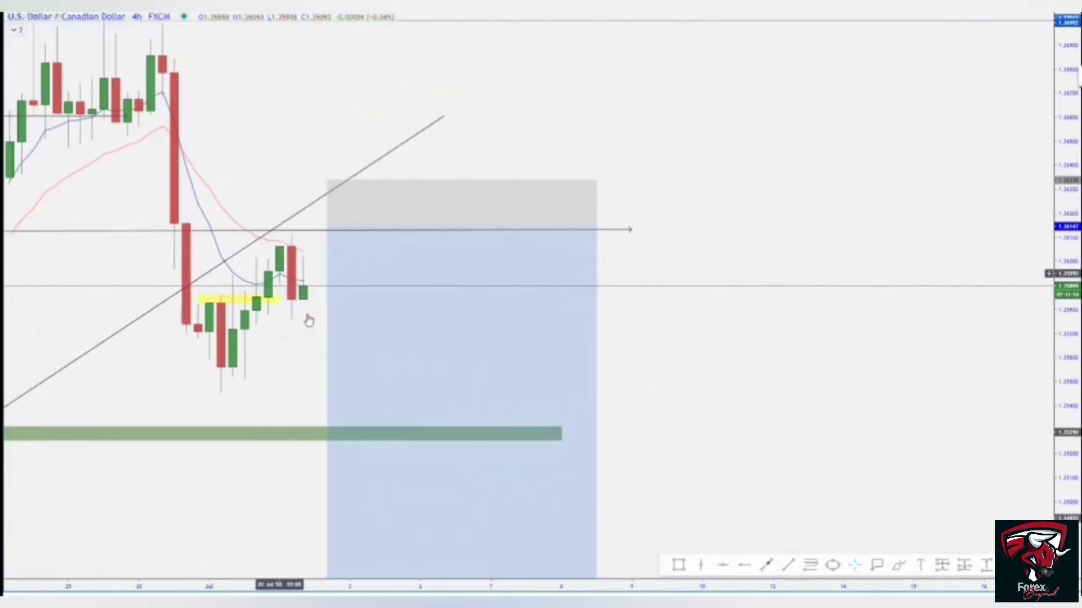
# - Switch the chart to the 1-hour timeframe and inspect the latest candles around the yellow zone
pyautogui.moveTo(350, 333)
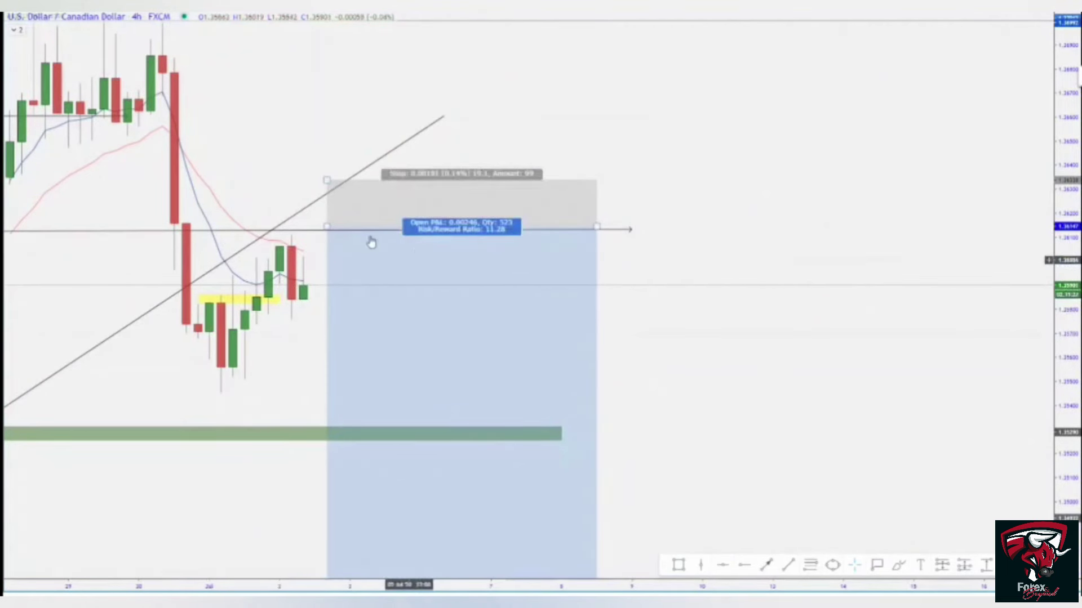
pyautogui.press('6')
pyautogui.press('Return')
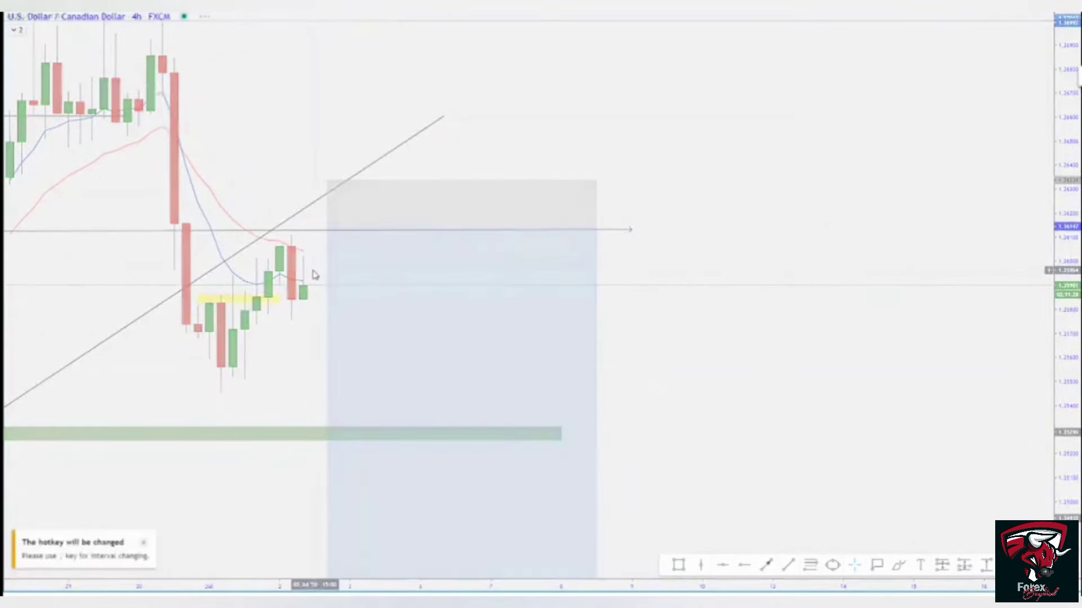
pyautogui.hscroll(-5, 320, 332)
pyautogui.scroll(-2, 691, 345)
pyautogui.moveTo(690, 345); pyautogui.dragTo(597, 338)
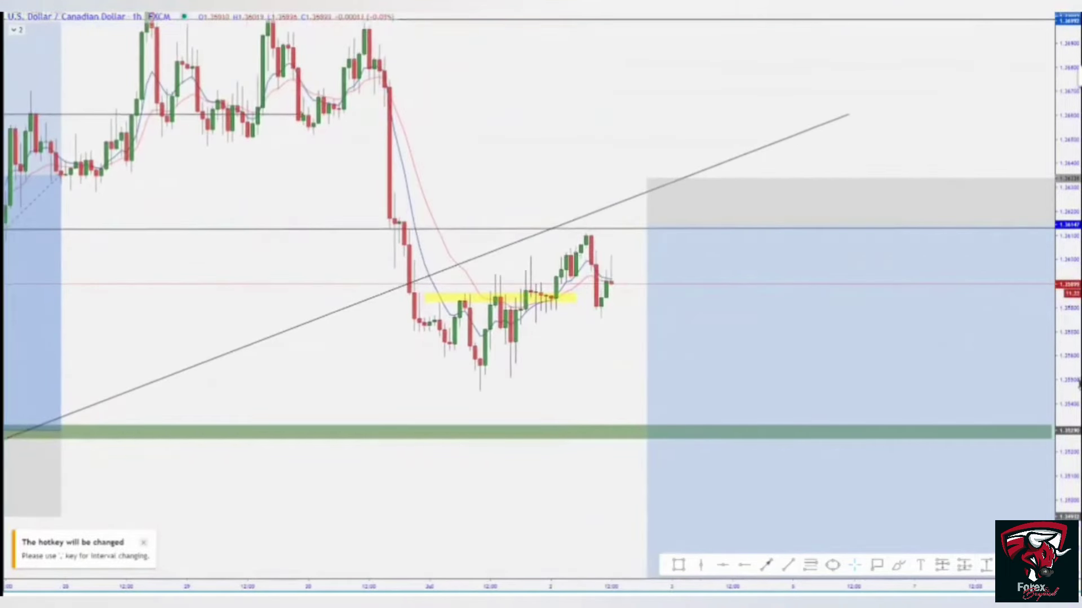
pyautogui.moveTo(1079, 384); pyautogui.dragTo(1073, 180)
pyautogui.moveTo(569, 338); pyautogui.dragTo(678, 285)
pyautogui.scroll(5, 620, 288)
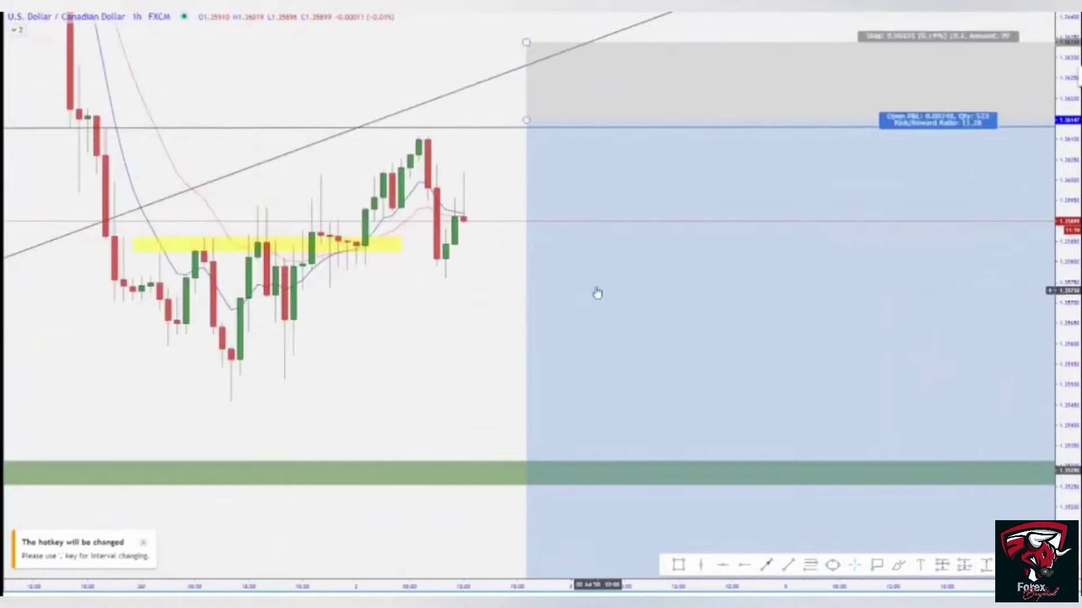
pyautogui.scroll(1, 597, 293)
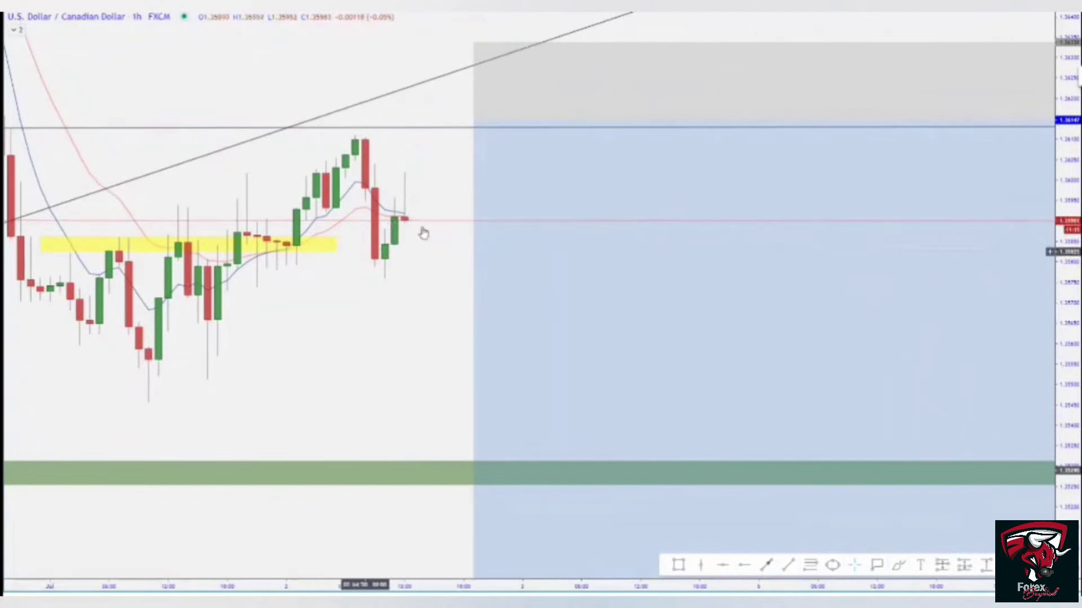
# - Switch the USD/CAD chart to the 30-minute timeframe
pyautogui.write('30')
pyautogui.press('Return')
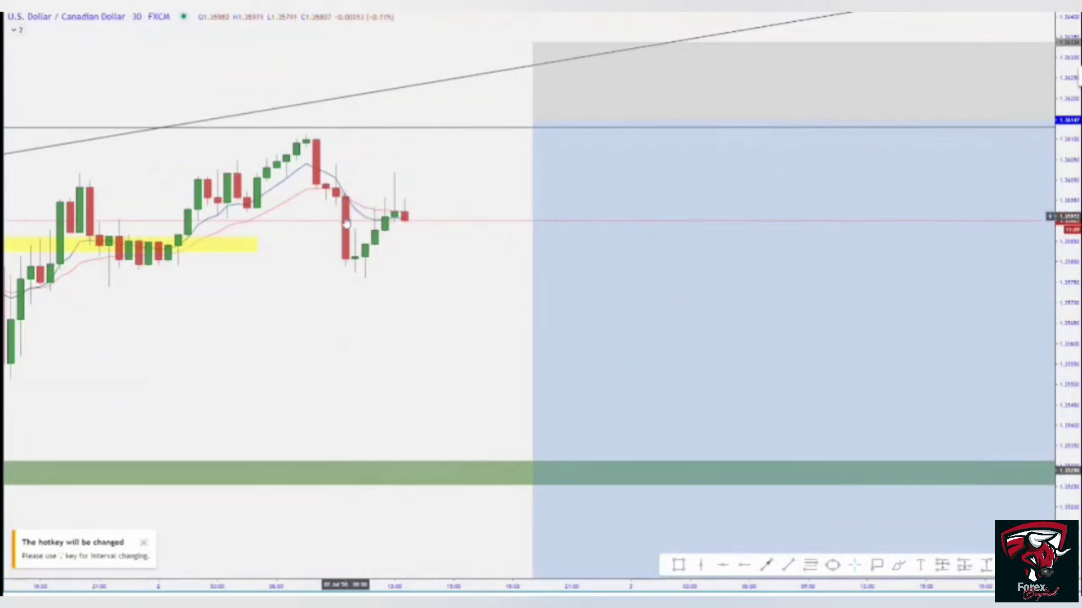
pyautogui.scroll(-6, 347, 224)
# - Move the whole short position back to the latest candles, with its entry at about 1.3593 and its stop at about 1.3612
pyautogui.moveTo(582, 279); pyautogui.dragTo(406, 275)
pyautogui.moveTo(534, 213); pyautogui.dragTo(406, 236)
pyautogui.moveTo(591, 149)
pyautogui.mouseDown()
pyautogui.moveTo(517, 213)
pyautogui.moveTo(508, 241)
pyautogui.moveTo(367, 285)
pyautogui.moveTo(278, 288)
pyautogui.moveTo(353, 268)
pyautogui.moveTo(401, 276)
pyautogui.mouseUp()
pyautogui.moveTo(361, 311); pyautogui.dragTo(101, 343)
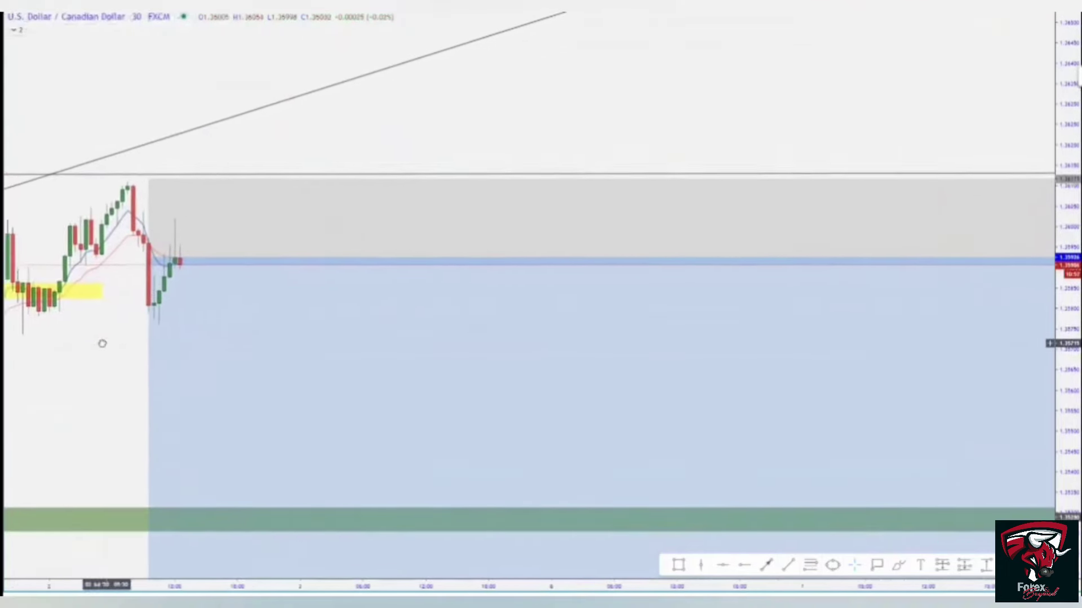
# - Shorten the short position's time span so the box ends late on 3 July
pyautogui.scroll(-3, 237, 355)
pyautogui.scroll(-4, 256, 343)
pyautogui.moveTo(443, 380); pyautogui.dragTo(45, 398)
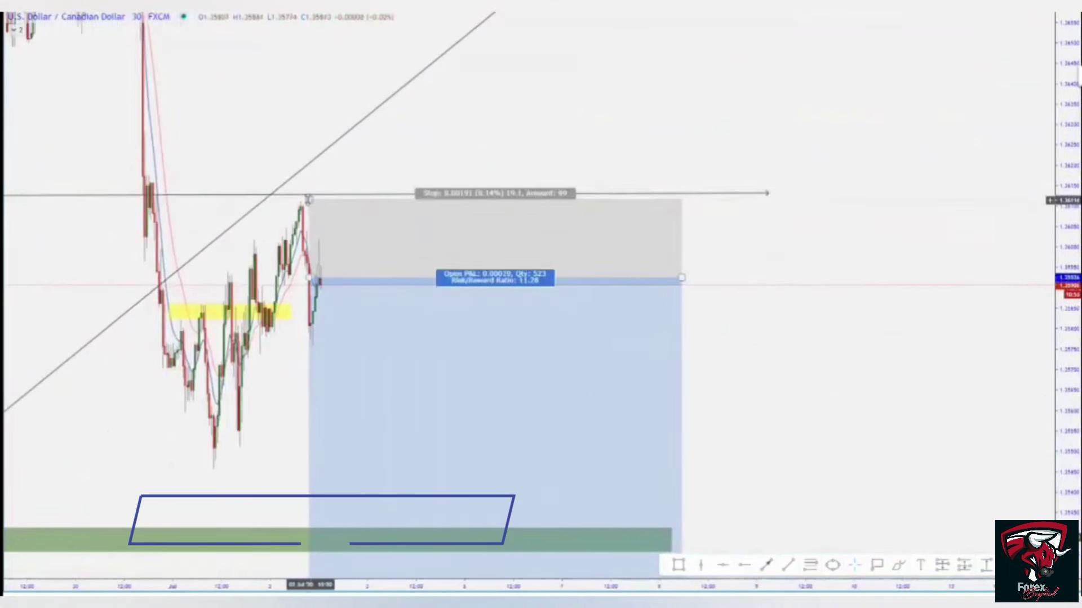
pyautogui.moveTo(682, 278)
pyautogui.mouseDown()
pyautogui.moveTo(493, 306)
pyautogui.moveTo(451, 282)
pyautogui.mouseUp()
# - Raise the short position's target onto the monthly 1.3400 level line
pyautogui.moveTo(589, 379); pyautogui.dragTo(827, 283)
pyautogui.moveTo(1062, 263); pyautogui.dragTo(1009, 451)
pyautogui.moveTo(819, 179); pyautogui.dragTo(839, 111)
pyautogui.moveTo(1063, 169); pyautogui.dragTo(1020, 340)
pyautogui.moveTo(843, 406); pyautogui.dragTo(815, 283)
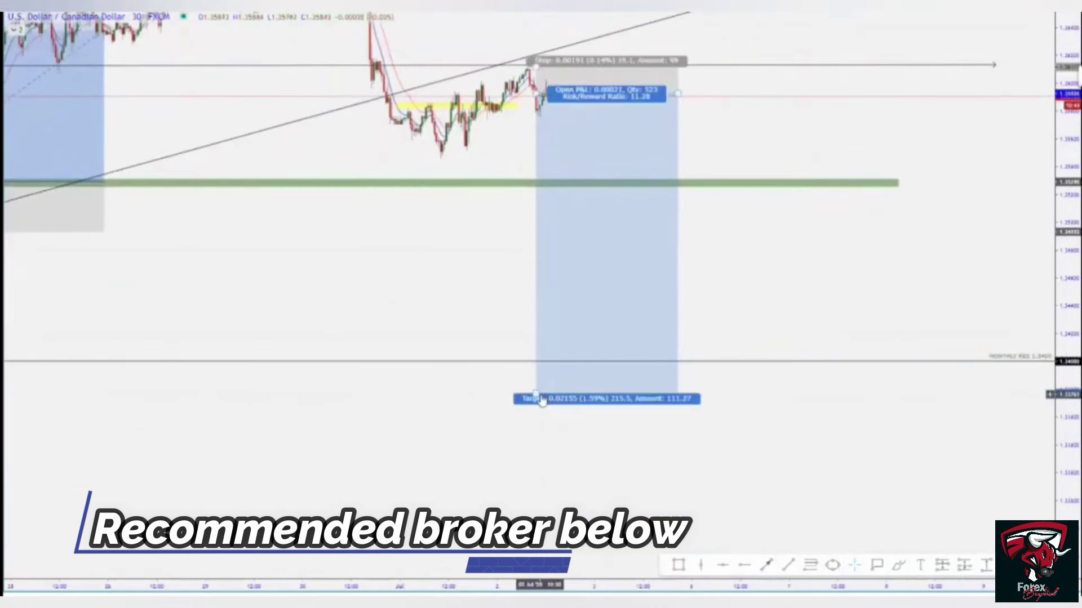
pyautogui.moveTo(537, 393); pyautogui.dragTo(535, 361)
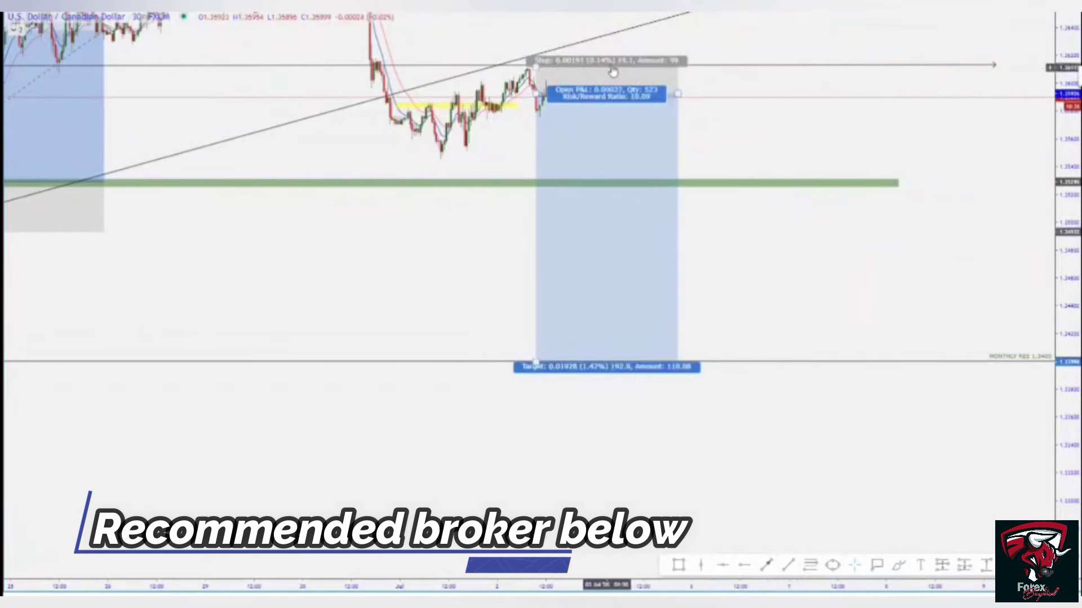
# - Review the short setup on the 30-minute chart against the trend line, lower arrow line, green zone and monthly level
pyautogui.moveTo(813, 129); pyautogui.dragTo(764, 164)
pyautogui.scroll(-3, 597, 216)
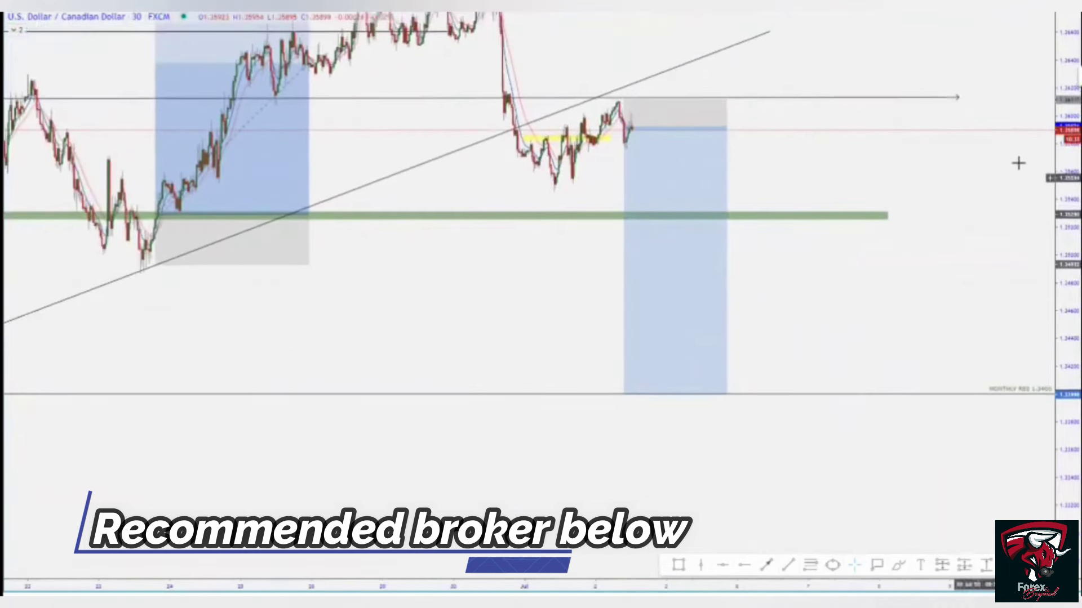
pyautogui.moveTo(1059, 160); pyautogui.dragTo(1059, 237)
pyautogui.moveTo(845, 220); pyautogui.dragTo(845, 227)
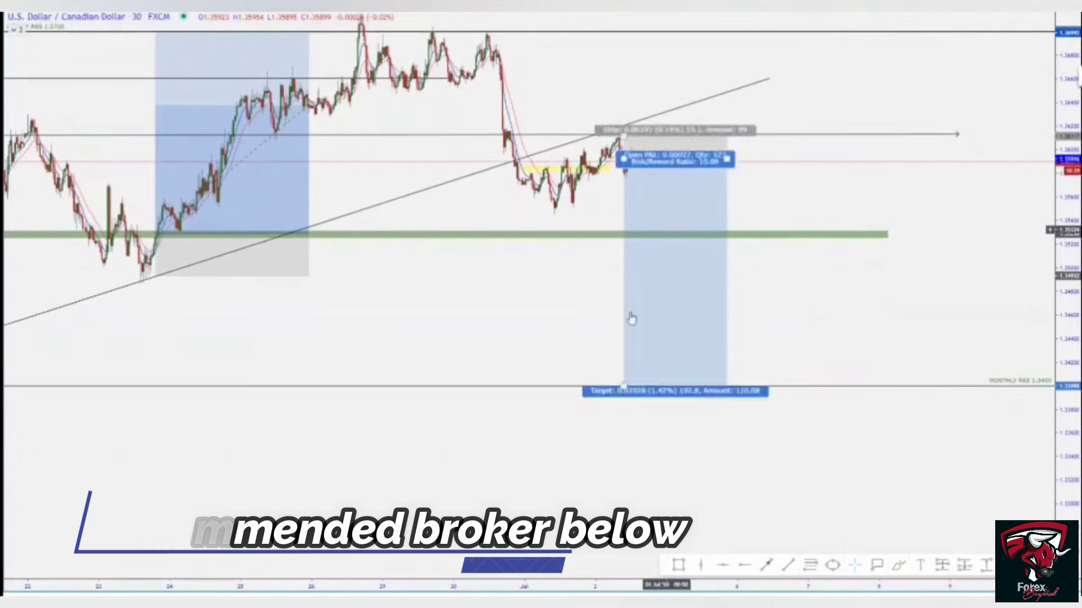
pyautogui.scroll(-2, 647, 302)
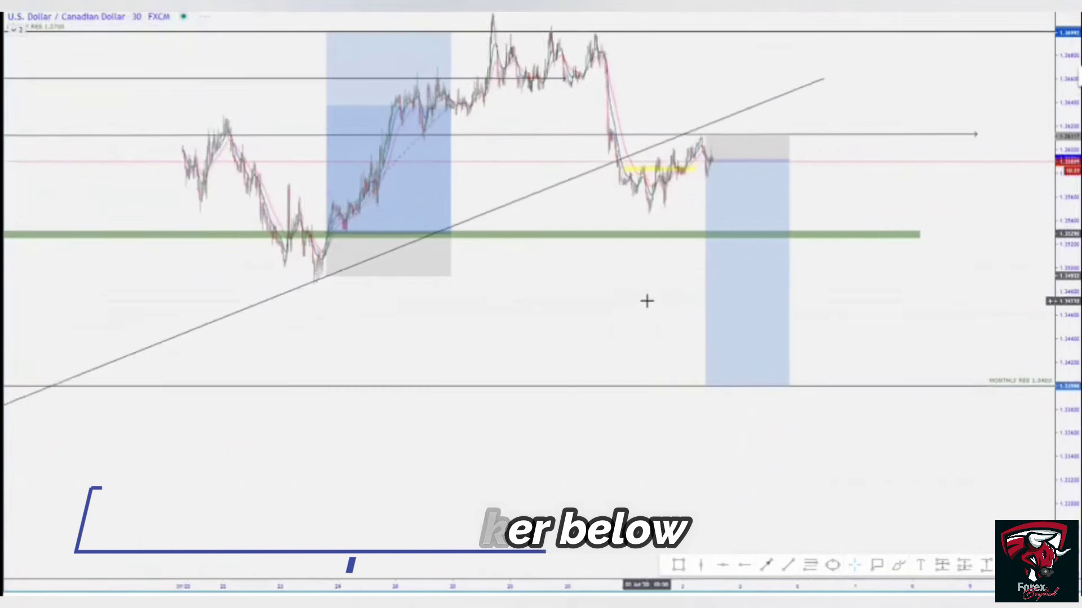
pyautogui.scroll(3, 642, 287)
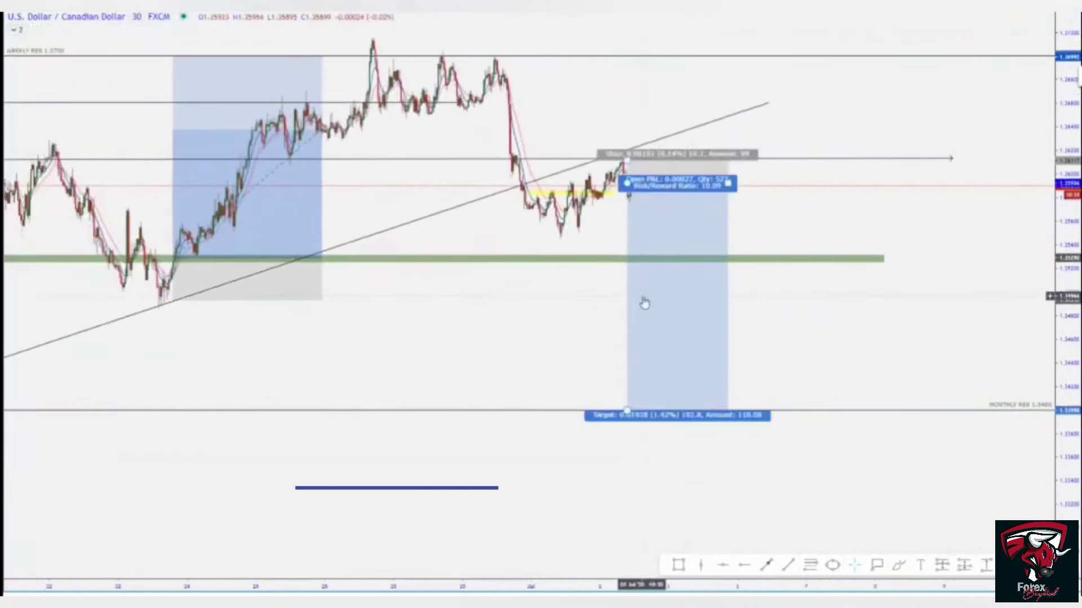
pyautogui.moveTo(920, 157); pyautogui.dragTo(1024, 266)
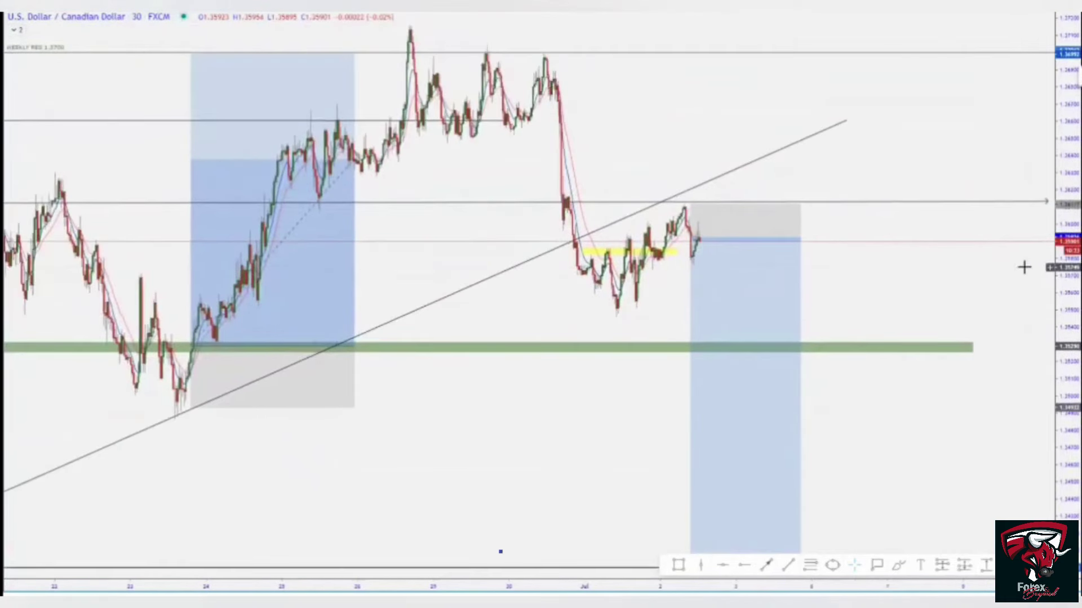
pyautogui.scroll(2, 629, 240)
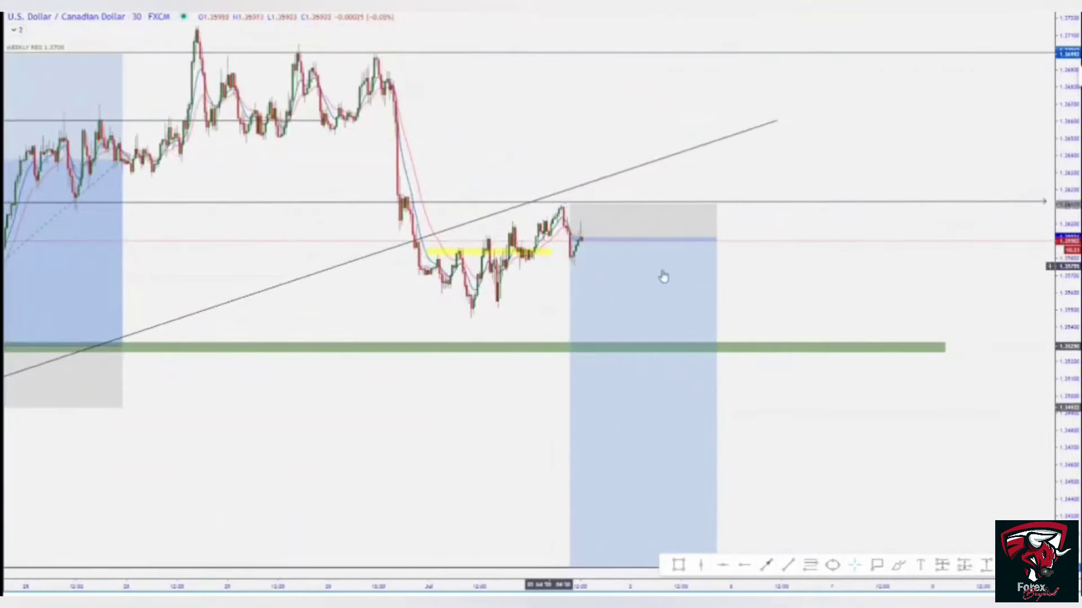